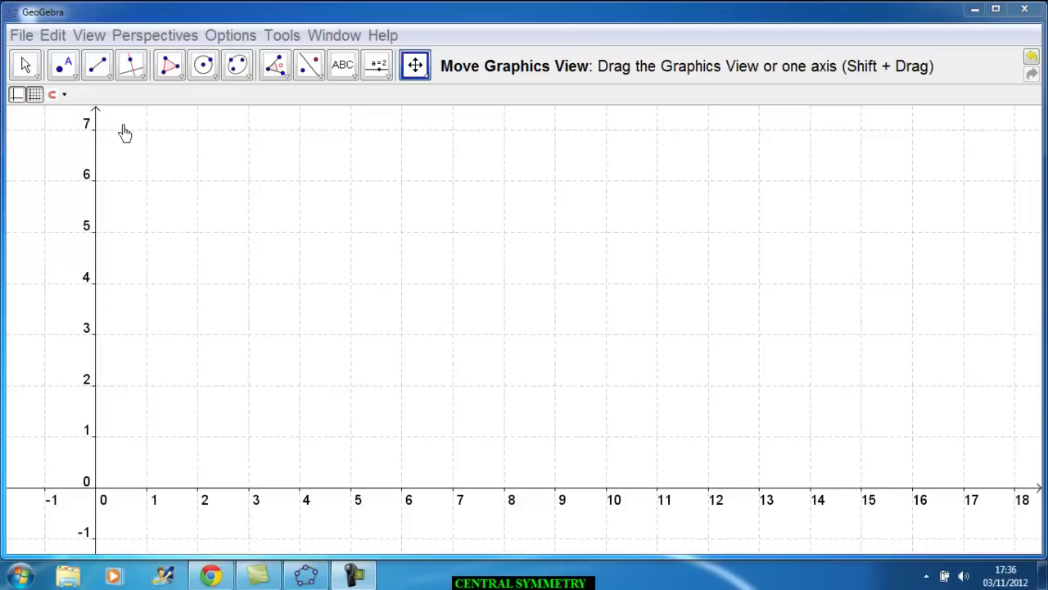
With the New Point tool, place grid points at (2, 6) and (4, 4)
{"action": "left_click", "coordinate": [71, 73]}
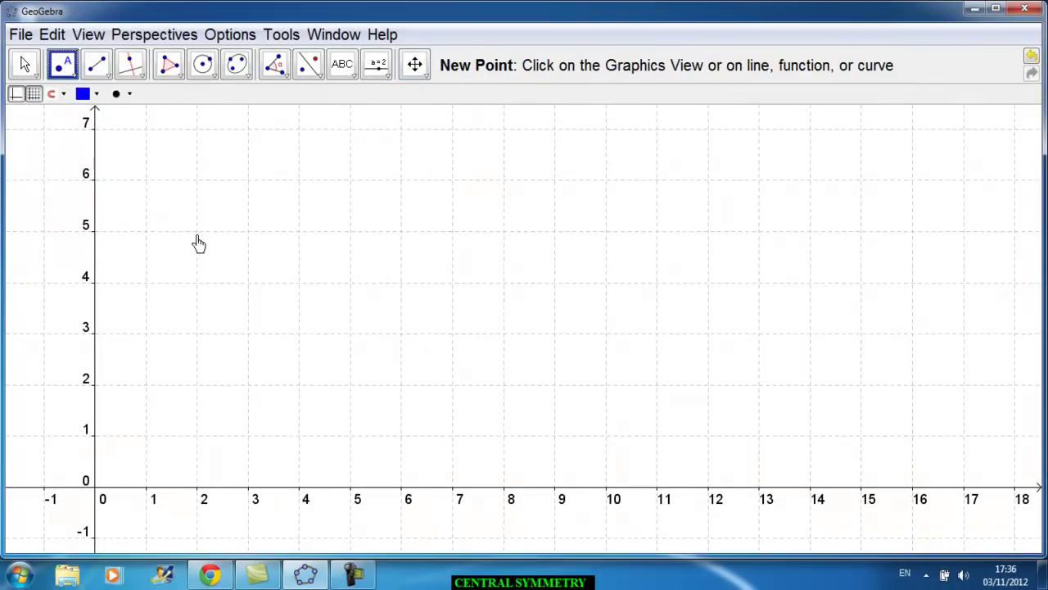
{"action": "left_click", "coordinate": [197, 180]}
{"action": "left_click", "coordinate": [300, 285]}
Rename points A and B, accepting their names so the labels A and B show
{"action": "right_click", "coordinate": [198, 184]}
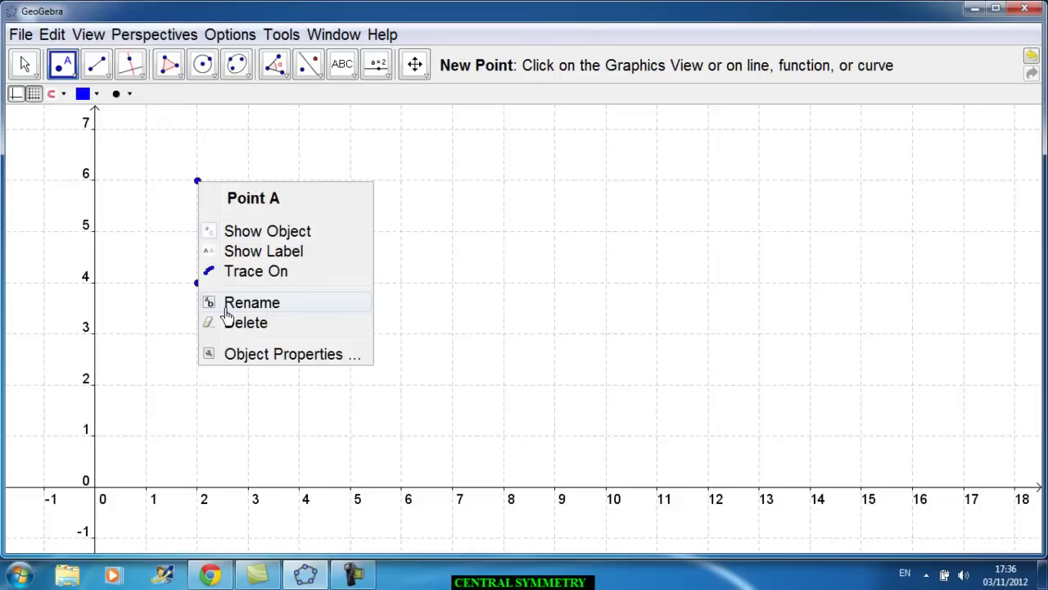
{"action": "left_click", "coordinate": [223, 305]}
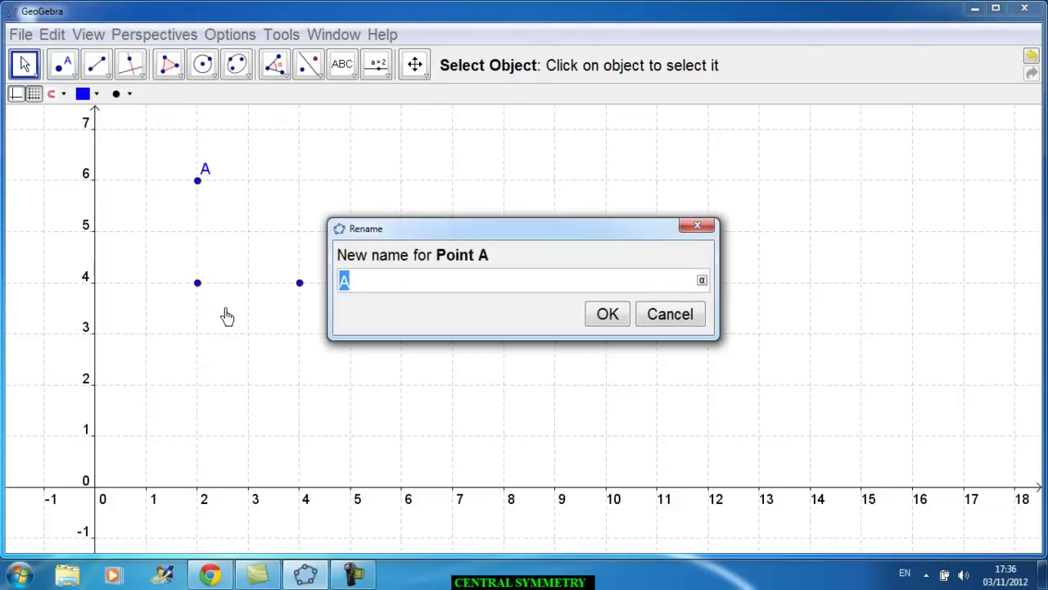
{"action": "left_click", "coordinate": [614, 317]}
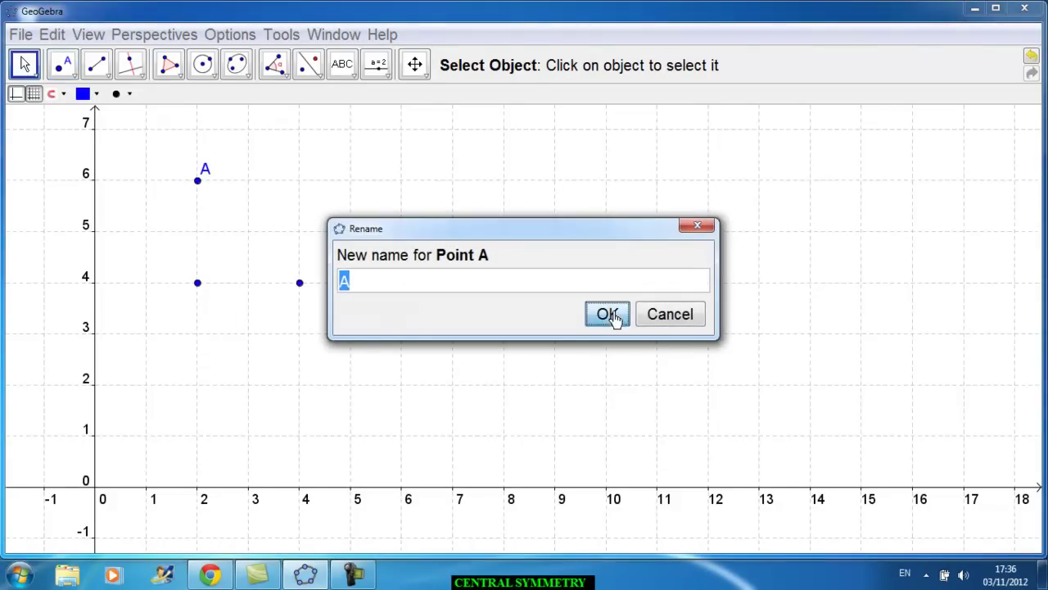
{"action": "right_click", "coordinate": [202, 289]}
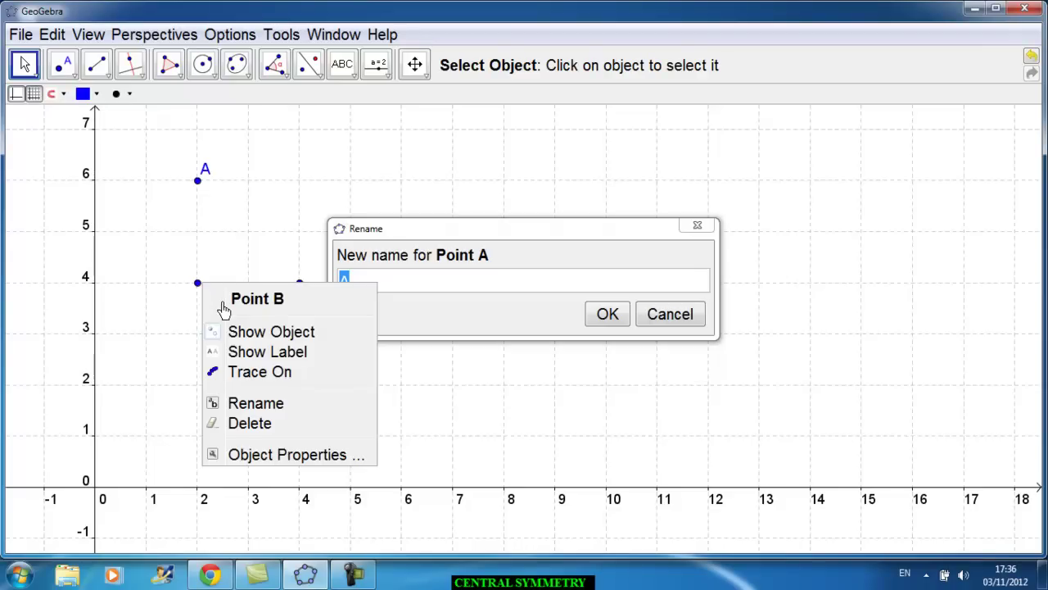
{"action": "left_click", "coordinate": [241, 403]}
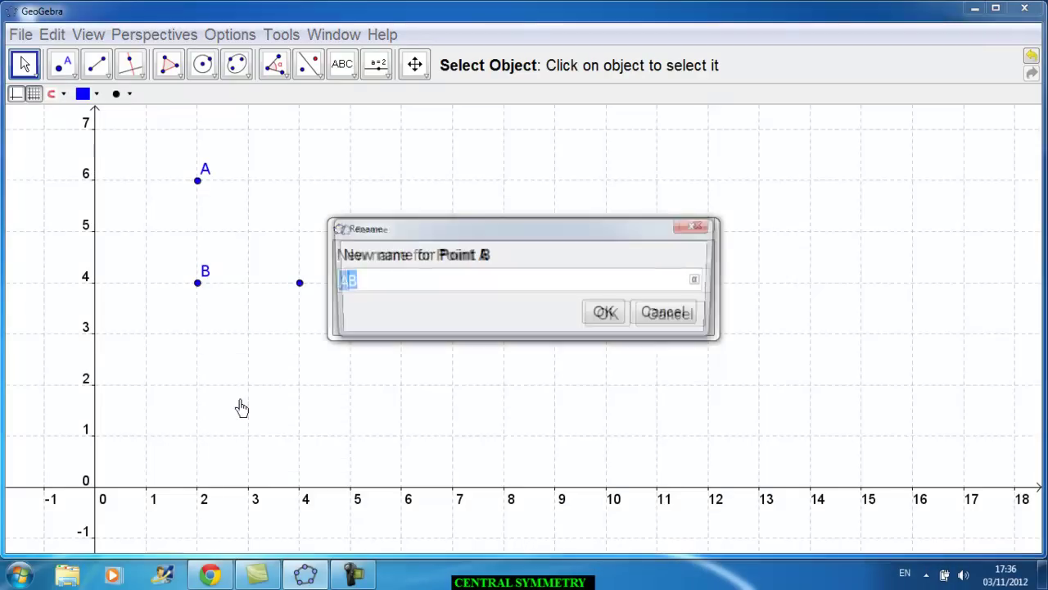
{"action": "left_click", "coordinate": [606, 313]}
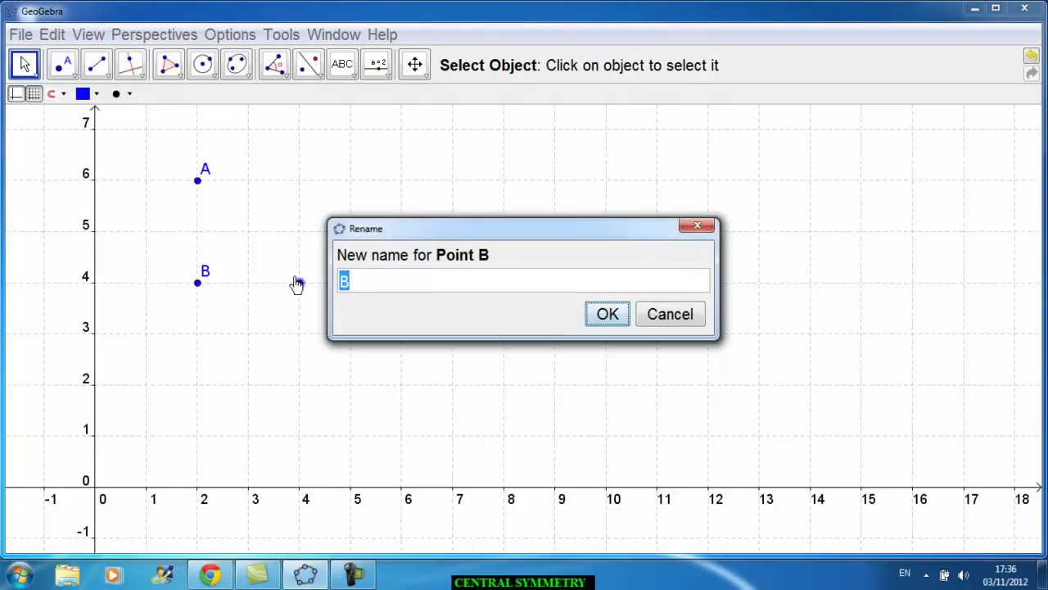
Check the labelling preferences, then dismiss the leftover rename prompts for A and B
{"action": "right_click", "coordinate": [300, 284]}
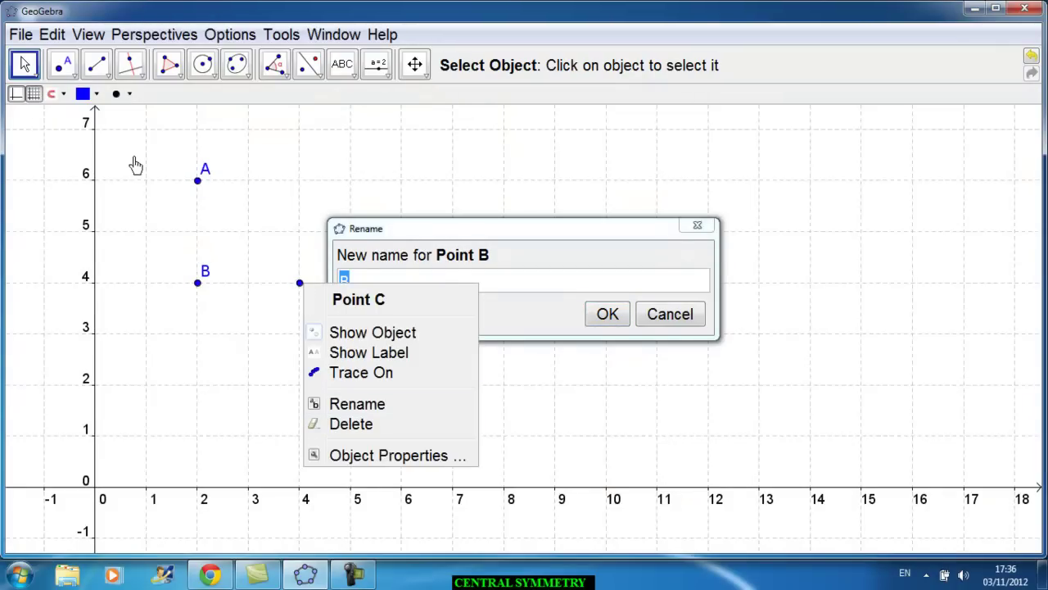
{"action": "left_click", "coordinate": [228, 37]}
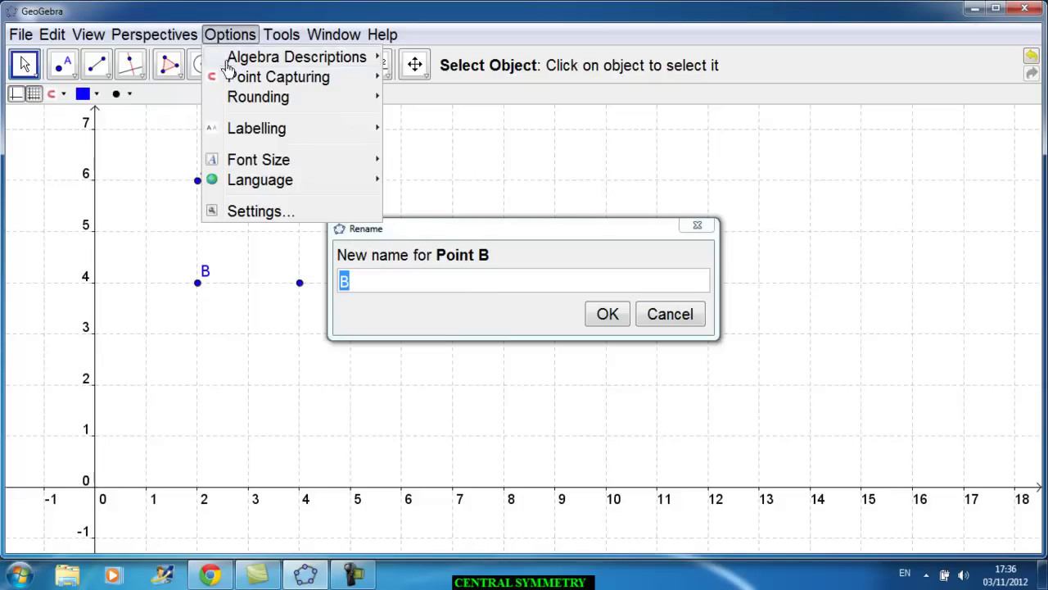
{"action": "mouse_move", "coordinate": [262, 132]}
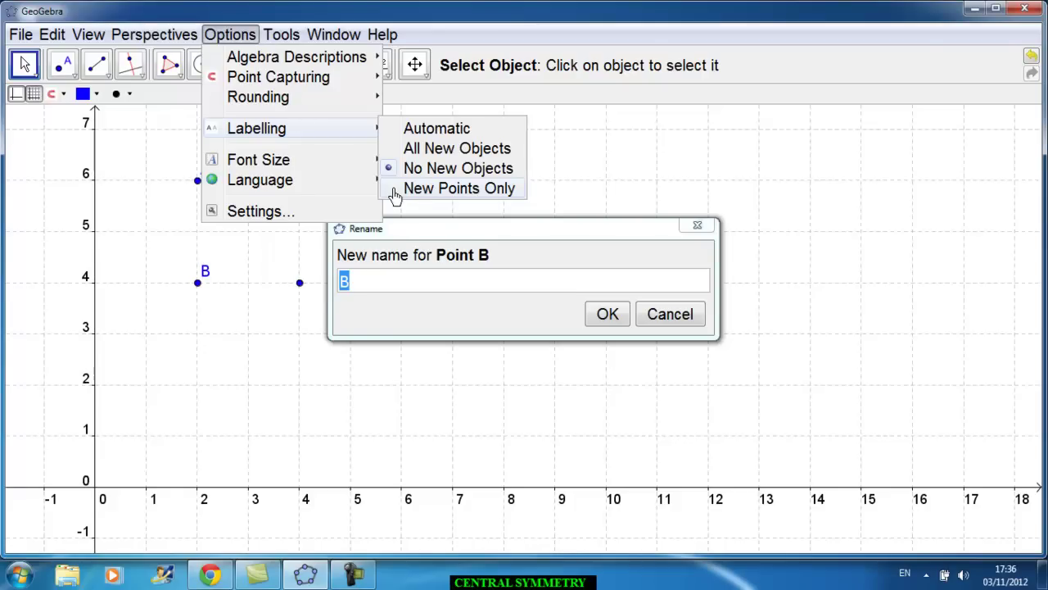
{"action": "left_click", "coordinate": [608, 318]}
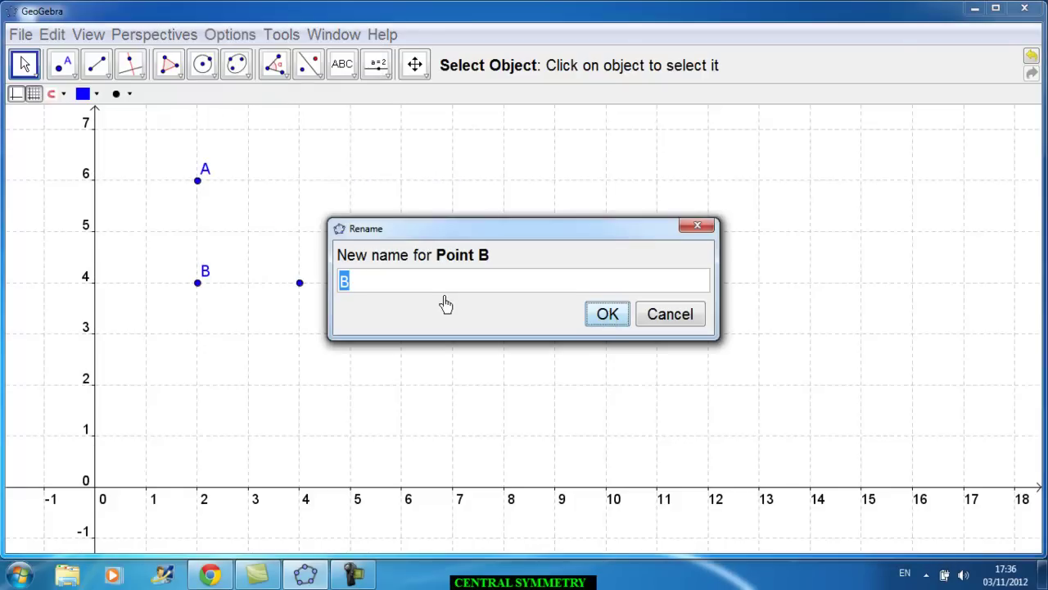
{"action": "right_click", "coordinate": [300, 286]}
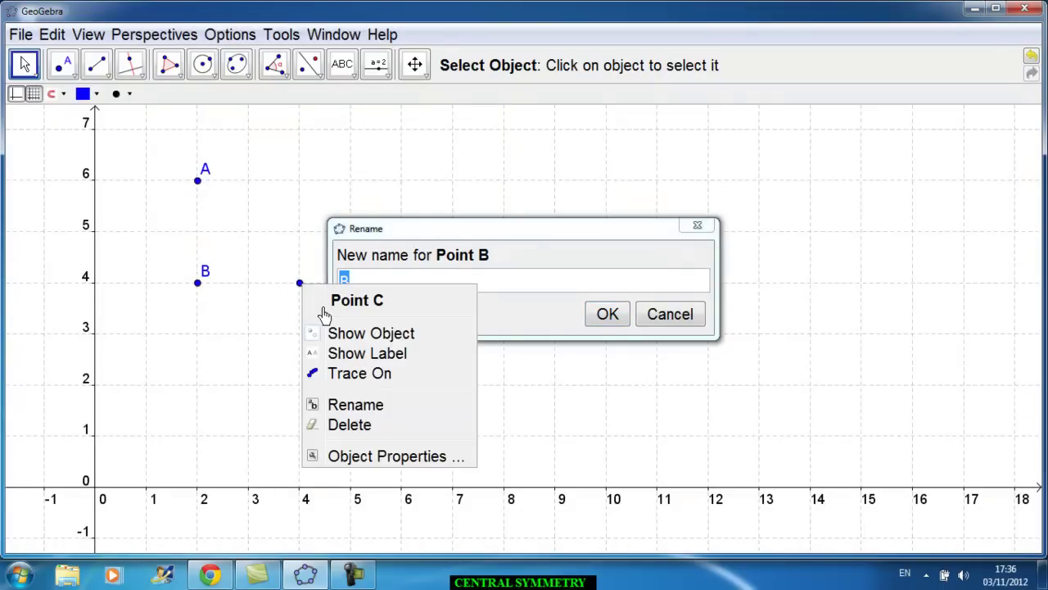
{"action": "left_click", "coordinate": [323, 314]}
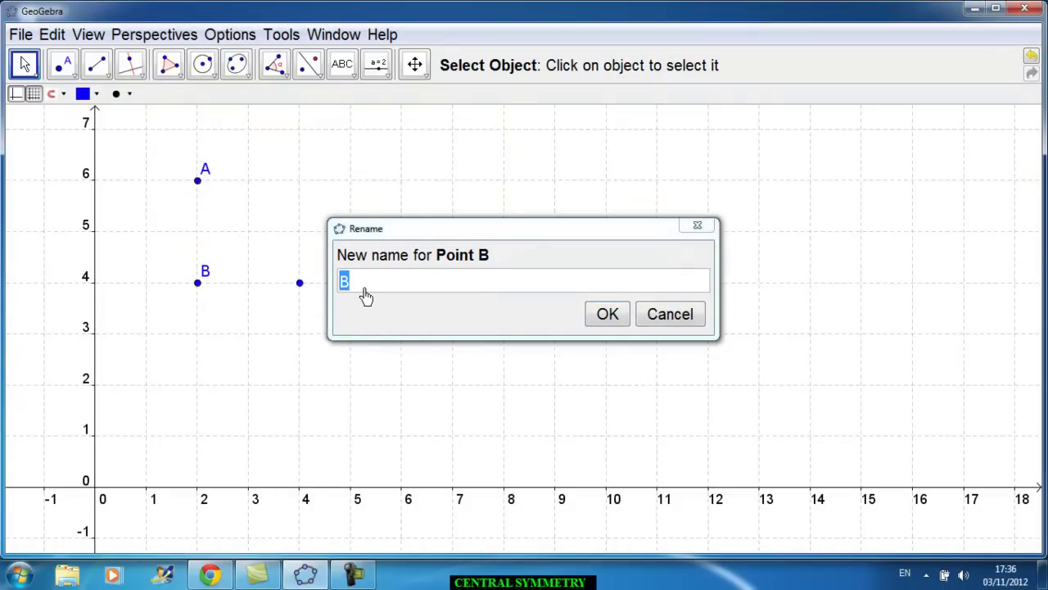
{"action": "left_click", "coordinate": [676, 316]}
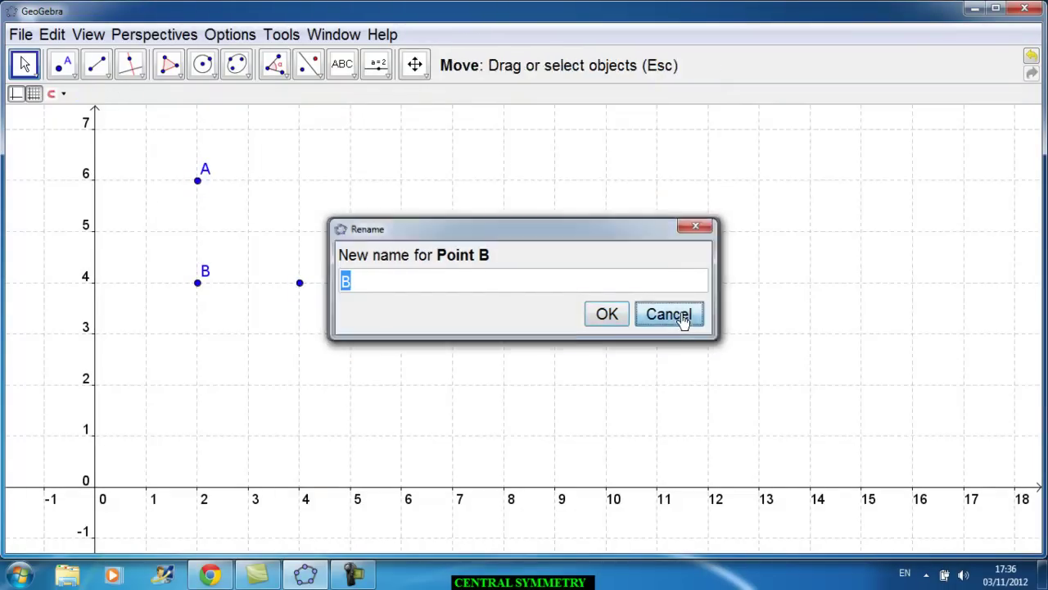
{"action": "left_click", "coordinate": [678, 320]}
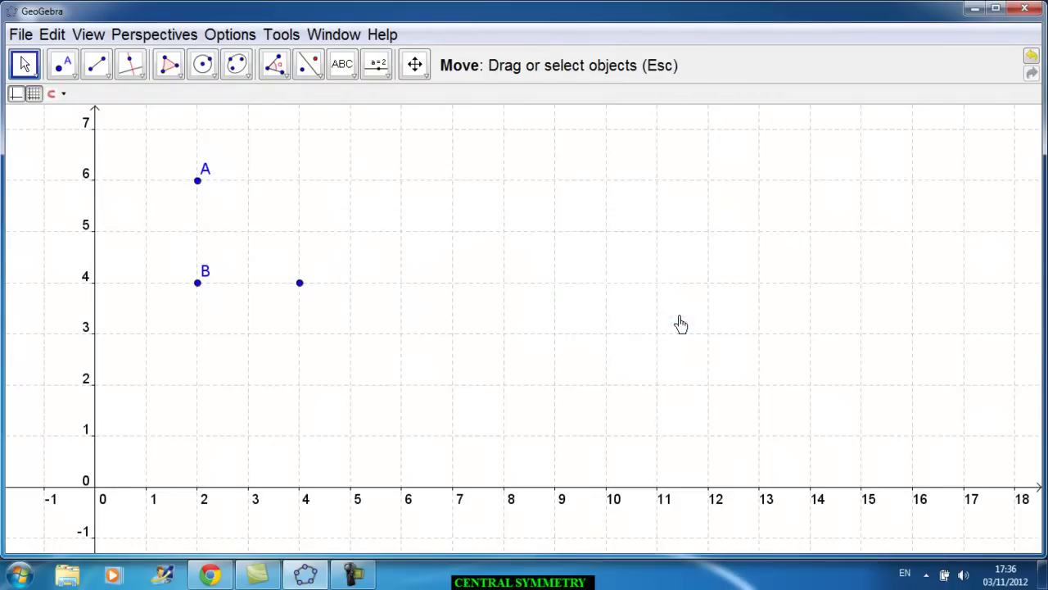
Rename point C so its label C appears
{"action": "right_click", "coordinate": [301, 287]}
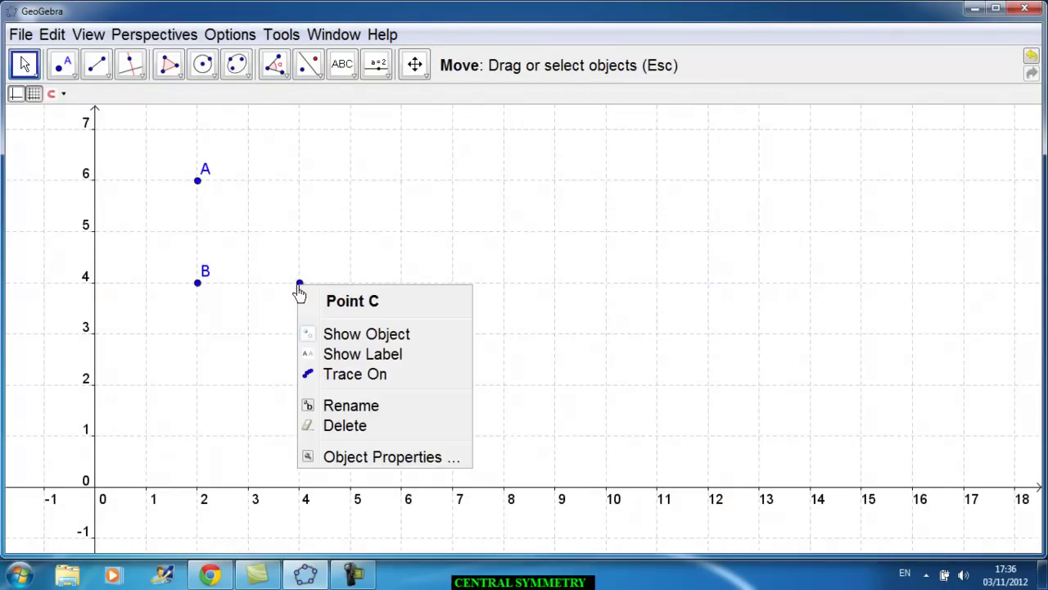
{"action": "left_click", "coordinate": [332, 410]}
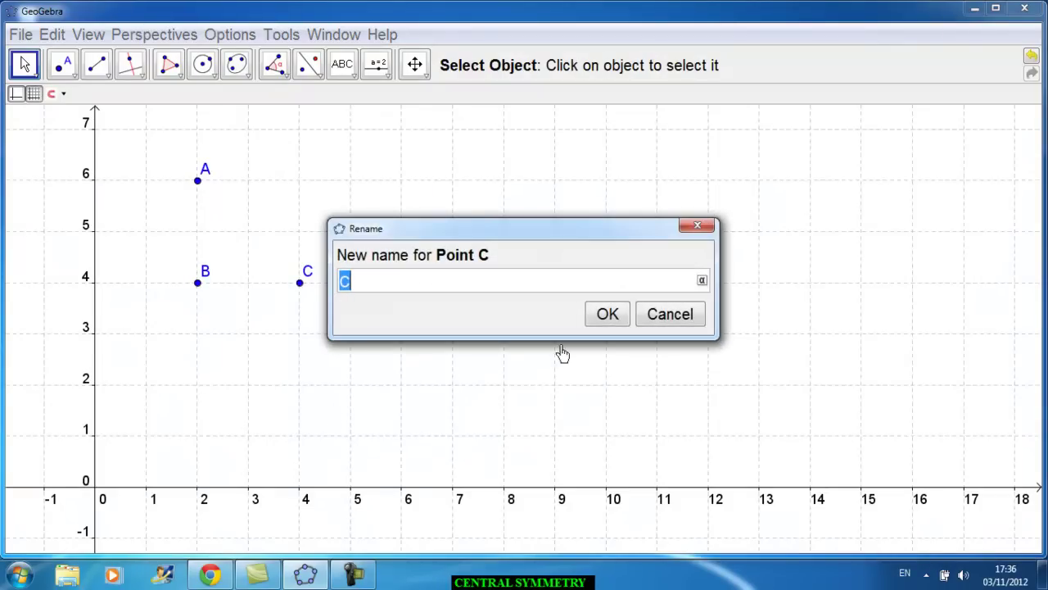
{"action": "left_click", "coordinate": [665, 319]}
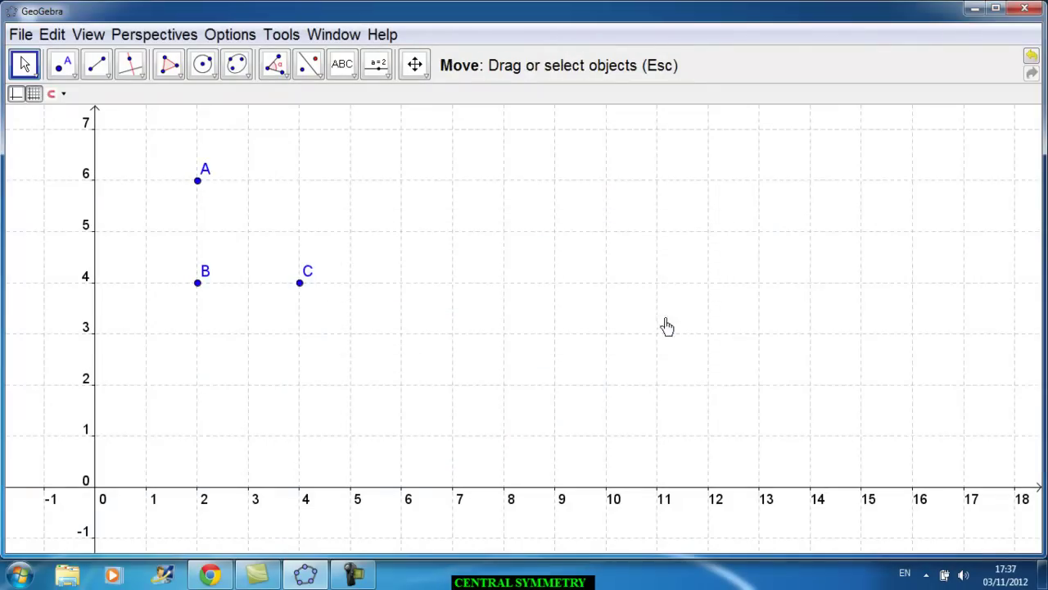
Insert the picture BartSimpson.gif with its corner anchored at point B
{"action": "left_click", "coordinate": [354, 81]}
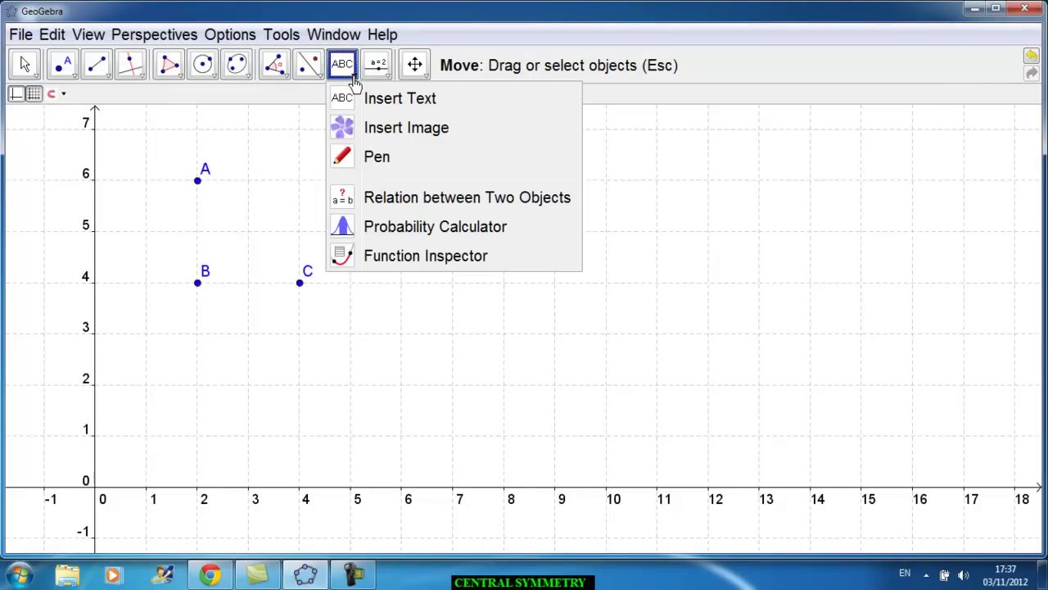
{"action": "left_click", "coordinate": [347, 131]}
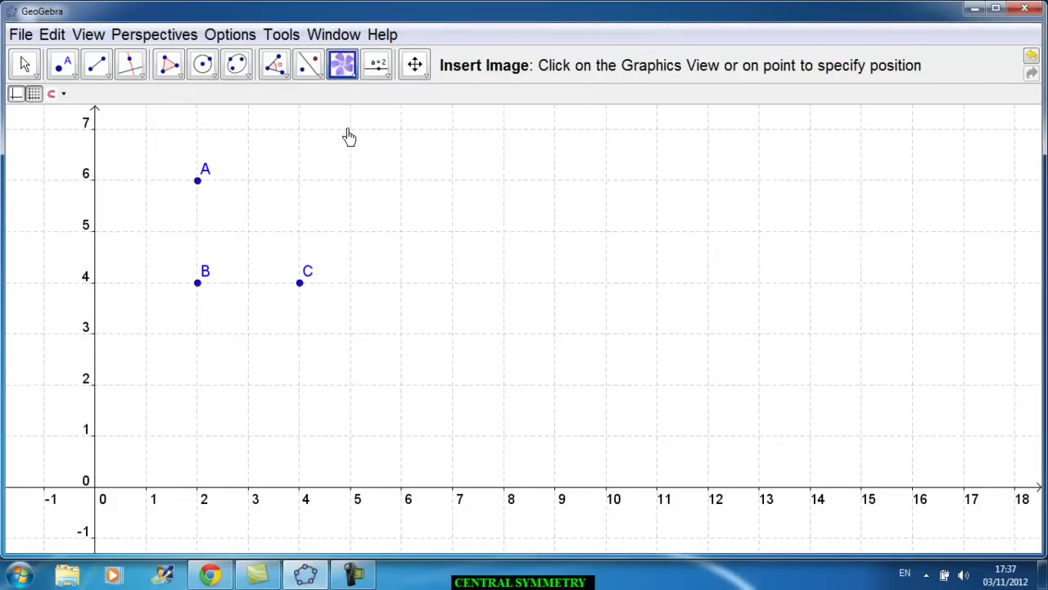
{"action": "left_click", "coordinate": [198, 285]}
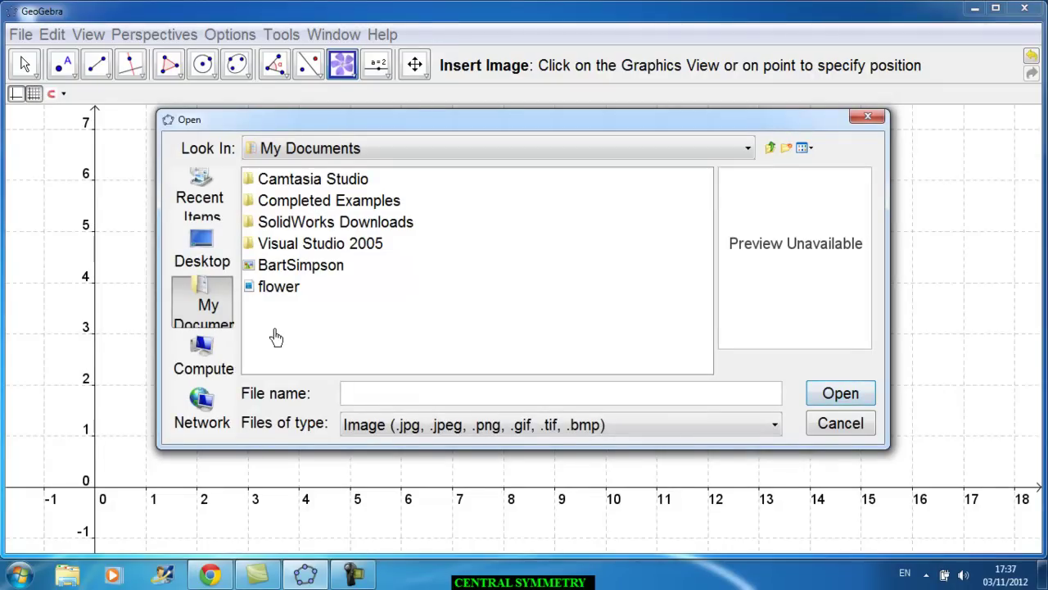
{"action": "left_click", "coordinate": [300, 271]}
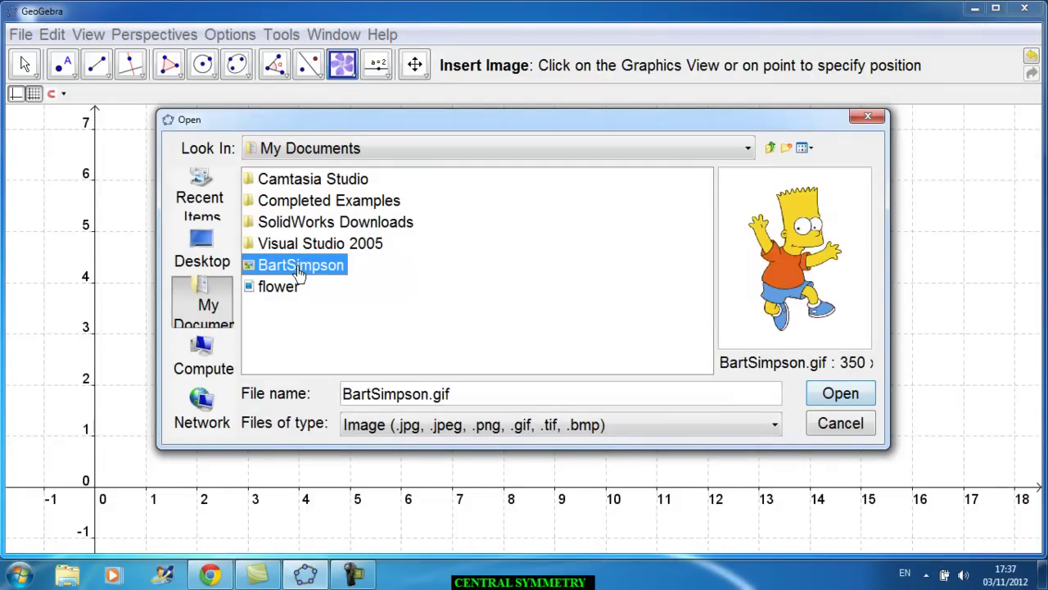
{"action": "left_click", "coordinate": [837, 396]}
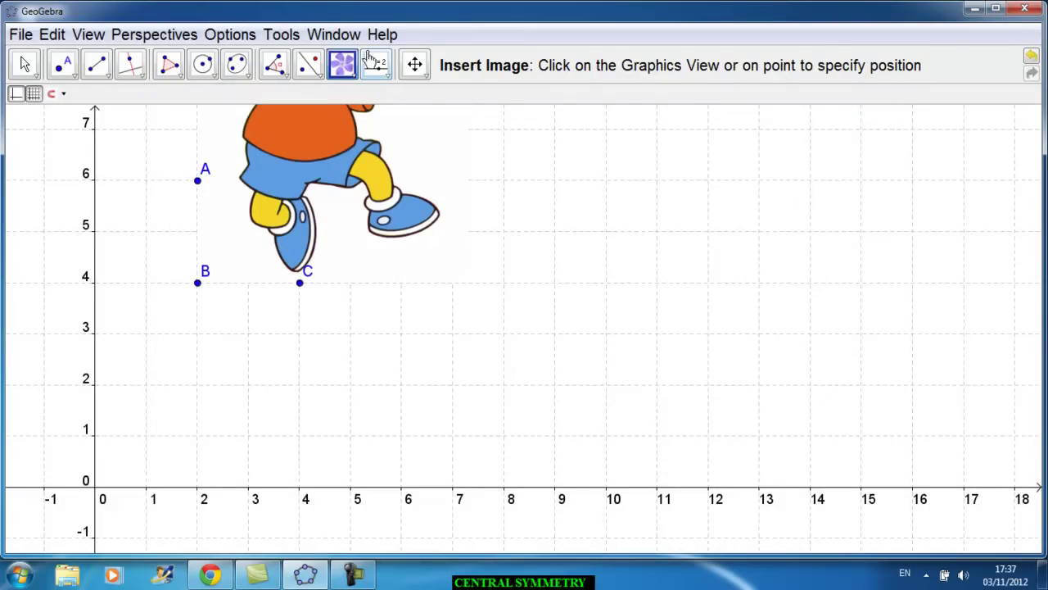
In picture pic1's Position settings, pin Corner 2 to C and Corner 4 to A
{"action": "left_click", "coordinate": [414, 66]}
{"action": "left_click_drag", "start_coordinate": [300, 390], "coordinate": [261, 497]}
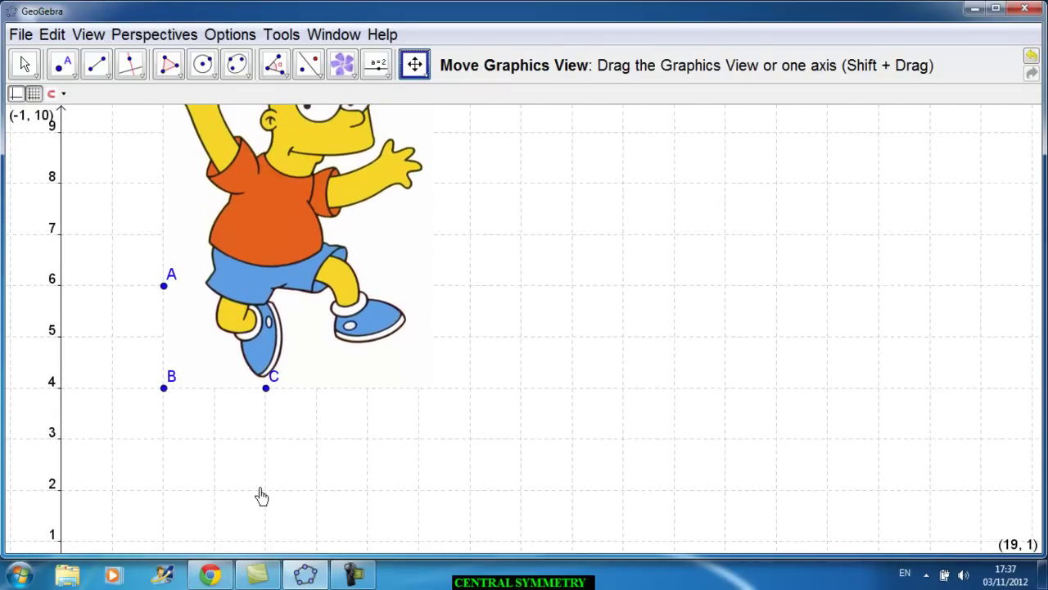
{"action": "right_click", "coordinate": [256, 296]}
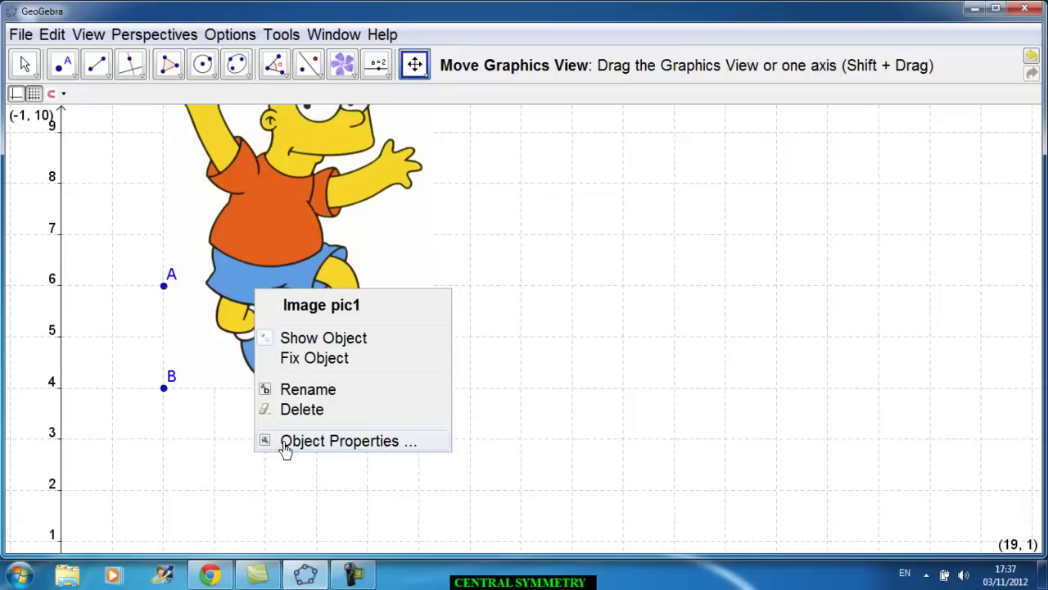
{"action": "left_click", "coordinate": [285, 442]}
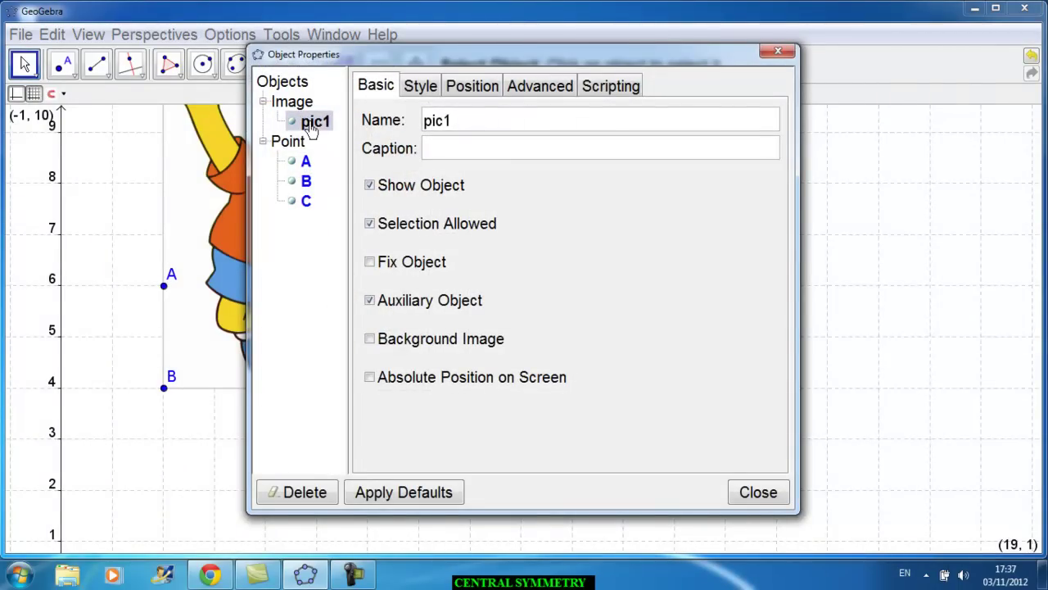
{"action": "left_click", "coordinate": [464, 88]}
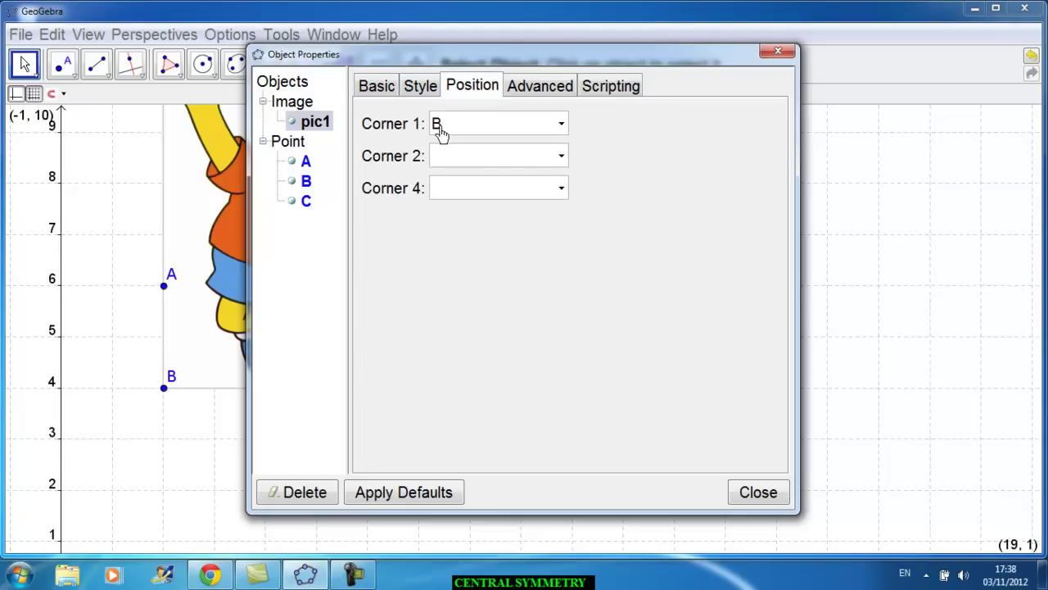
{"action": "left_click", "coordinate": [562, 156]}
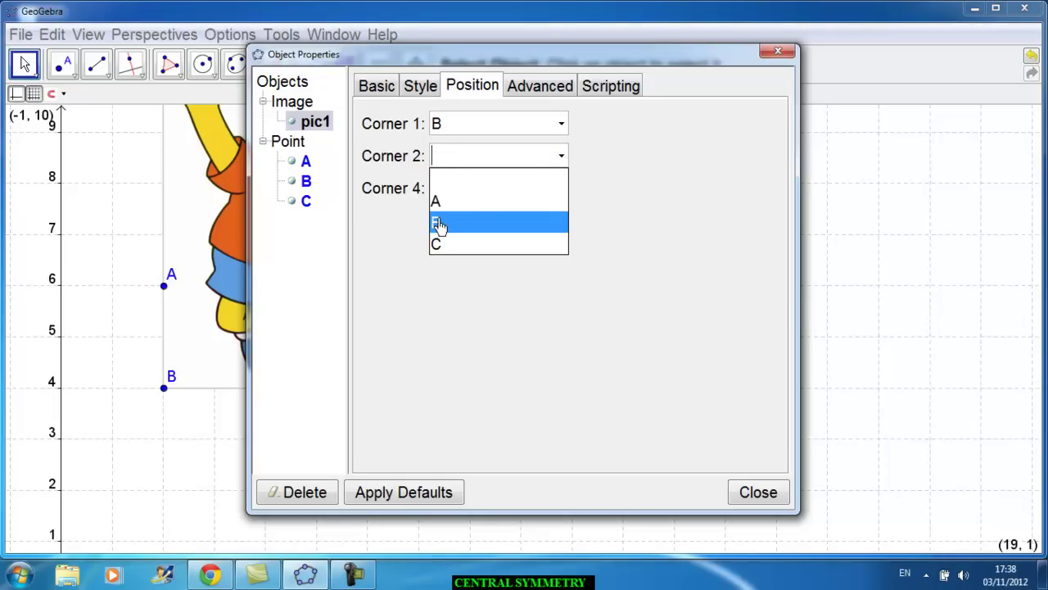
{"action": "left_click", "coordinate": [438, 246]}
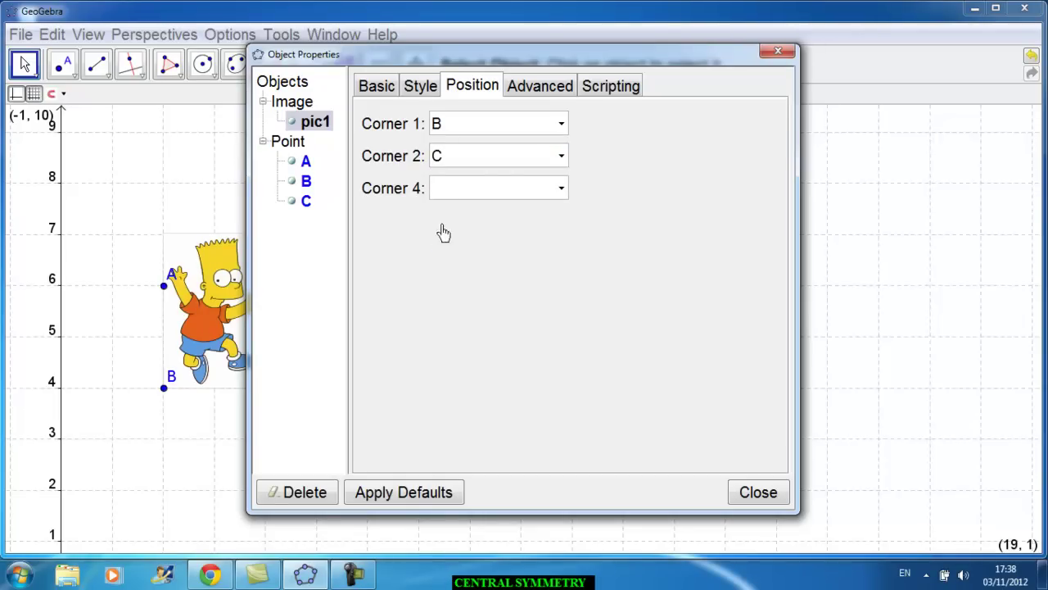
{"action": "left_click", "coordinate": [560, 190]}
{"action": "left_click", "coordinate": [447, 235]}
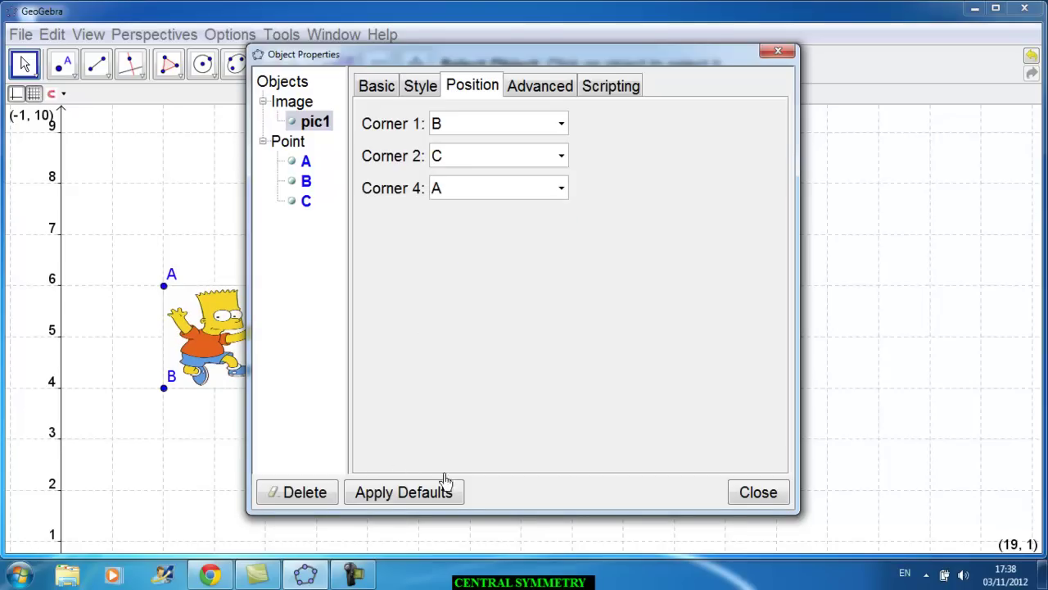
{"action": "left_click", "coordinate": [757, 495]}
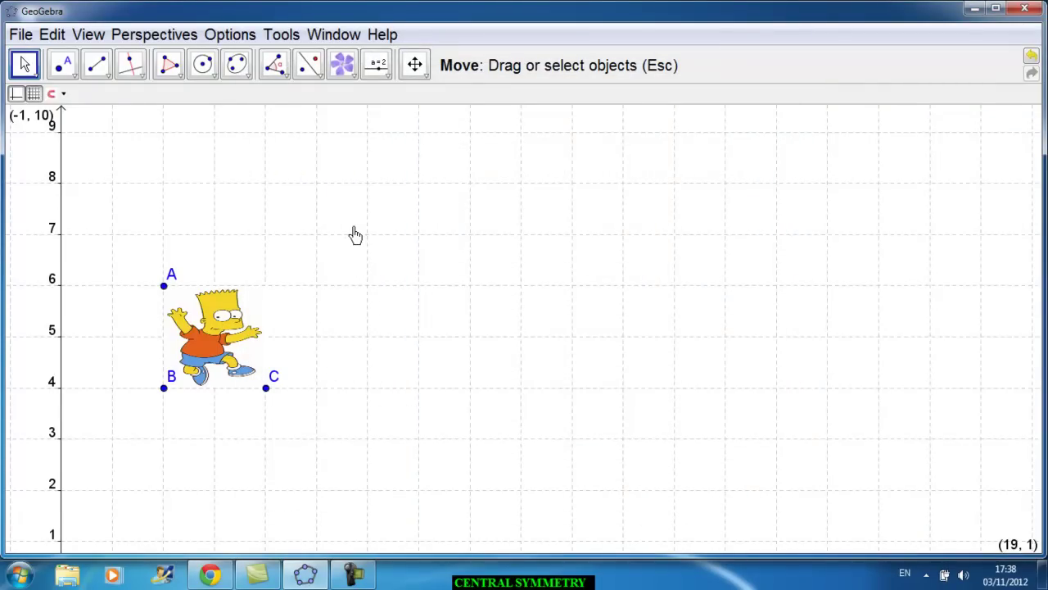
Zoom and pan the graph around the Bart picture, with point A raised to (2, 7)
{"action": "scroll", "coordinate": [355, 235], "scroll_direction": "up", "scroll_amount": 4}
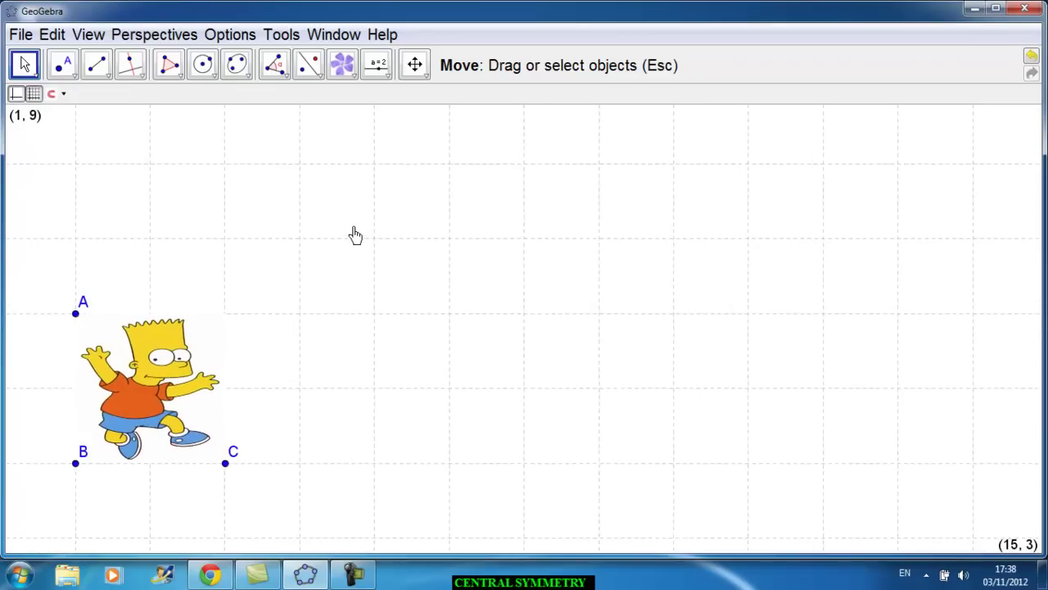
{"action": "left_click", "coordinate": [415, 65]}
{"action": "left_click_drag", "start_coordinate": [330, 405], "coordinate": [488, 322]}
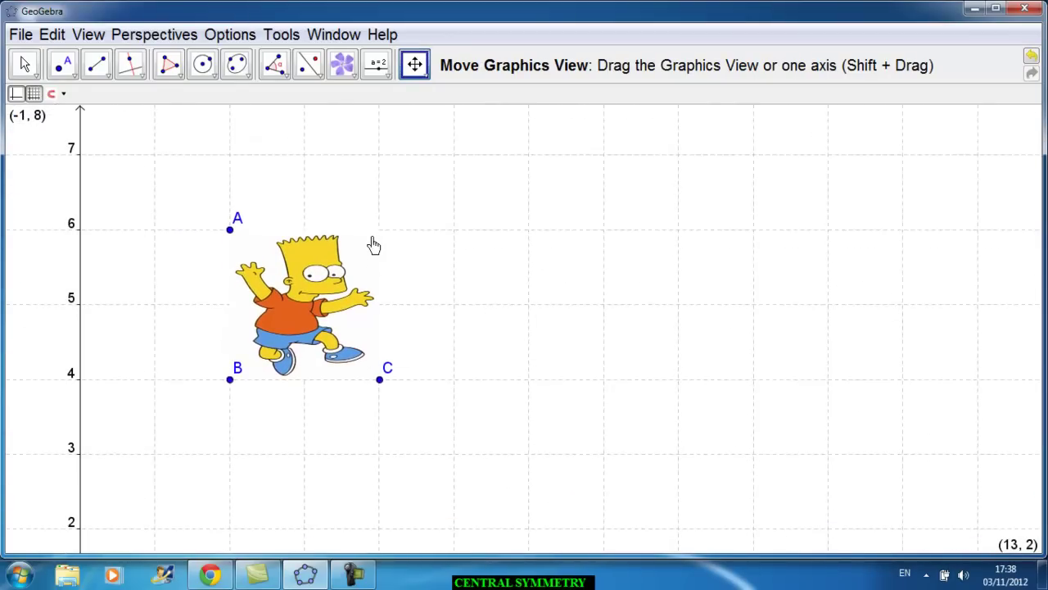
{"action": "left_click_drag", "start_coordinate": [230, 233], "coordinate": [180, 164]}
{"action": "key", "text": "Escape"}
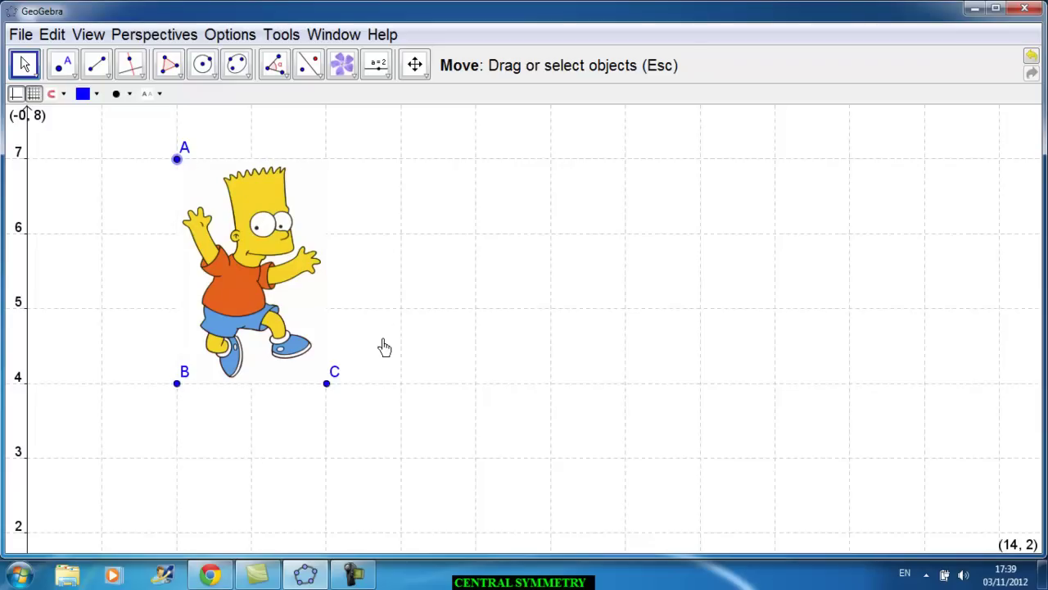
{"action": "scroll", "coordinate": [385, 348], "scroll_direction": "down", "scroll_amount": 5}
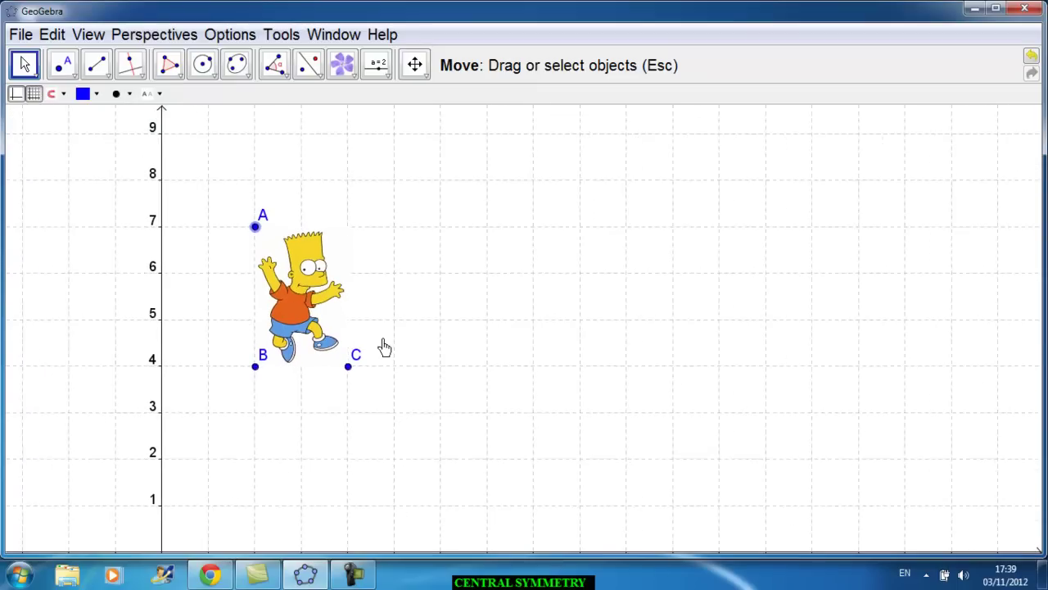
Add the text 'CENTRAL SYMMETRY' near the top of the graph
{"action": "left_click", "coordinate": [351, 85]}
{"action": "left_click", "coordinate": [365, 99]}
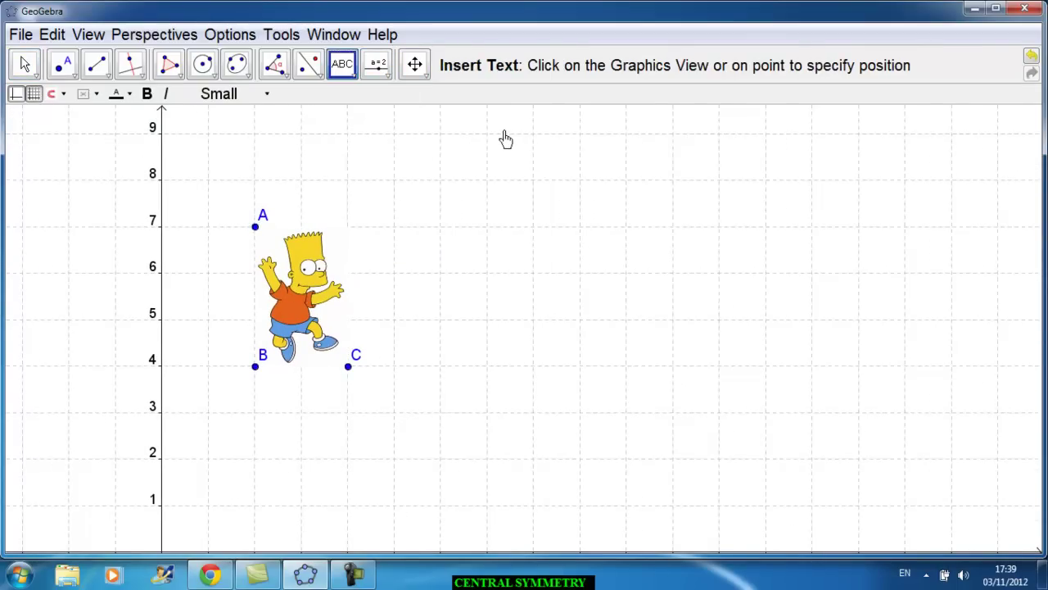
{"action": "left_click", "coordinate": [505, 137]}
{"action": "type", "text": "CENTRAL "}
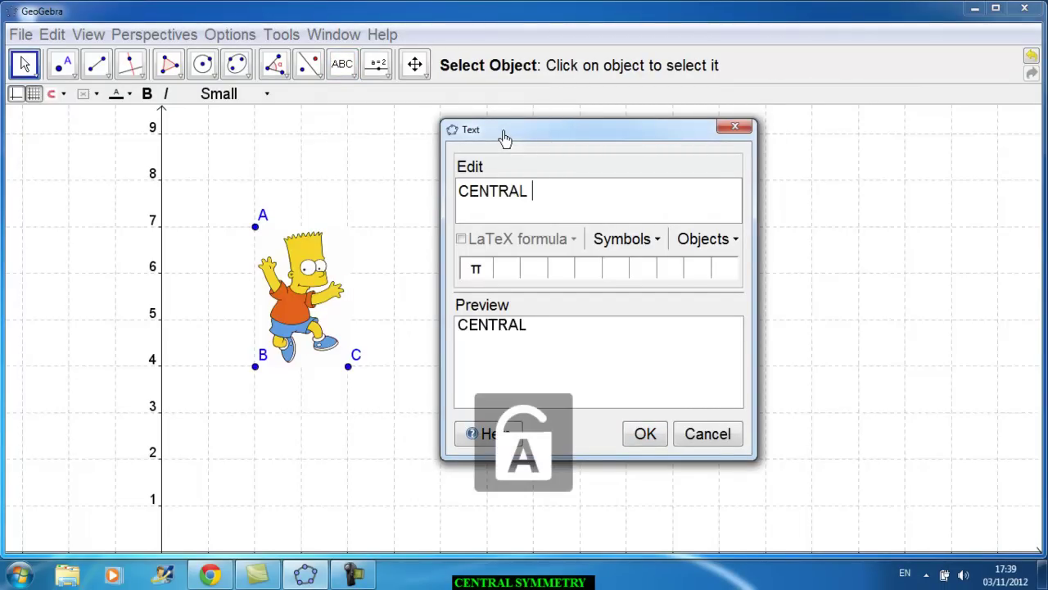
{"action": "type", "text": "SYMMETRY"}
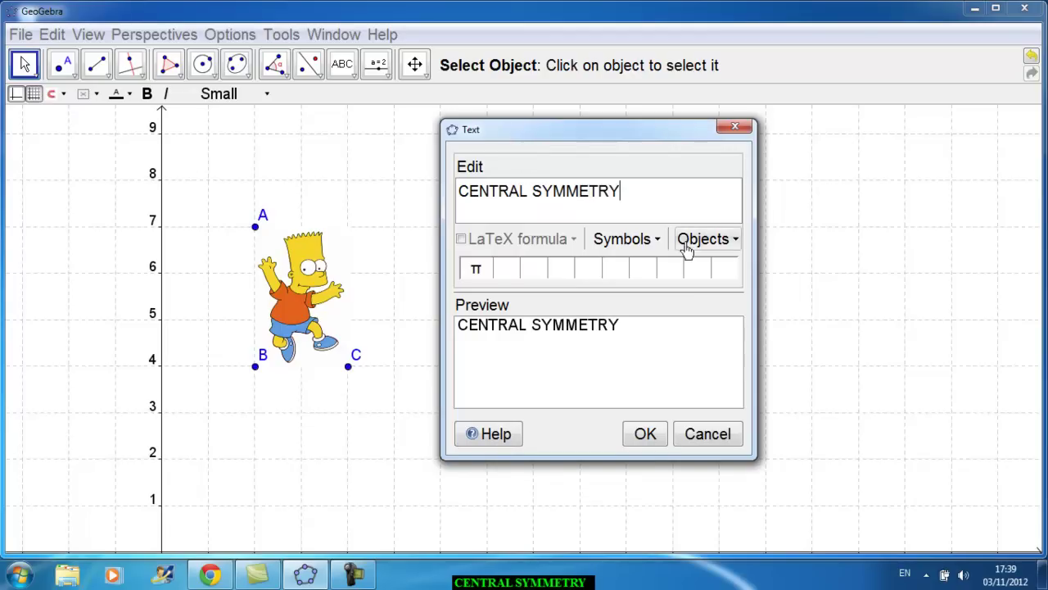
{"action": "left_click", "coordinate": [647, 435]}
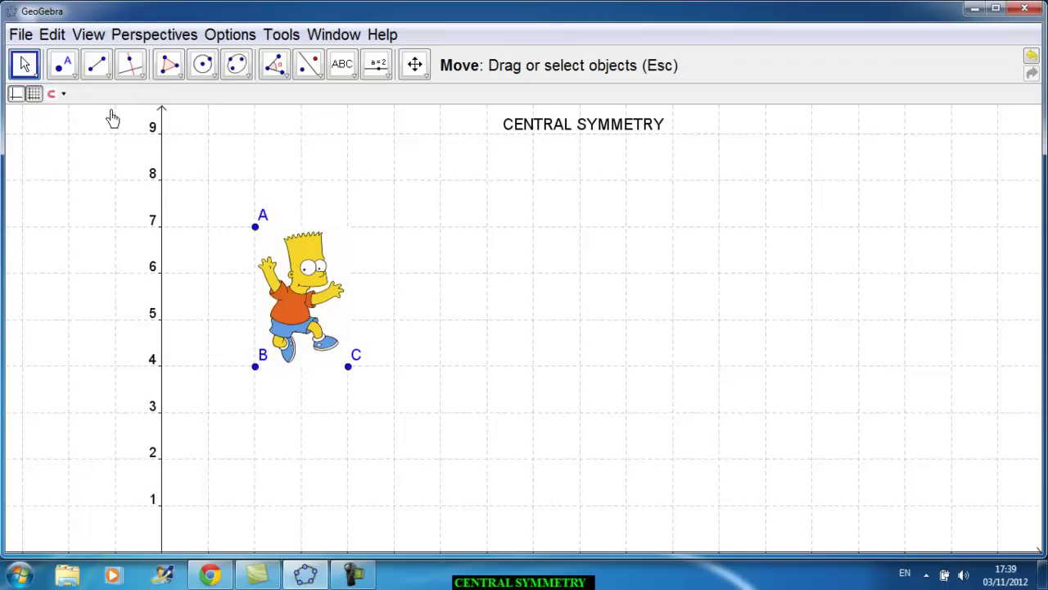
{"action": "left_click", "coordinate": [66, 69]}
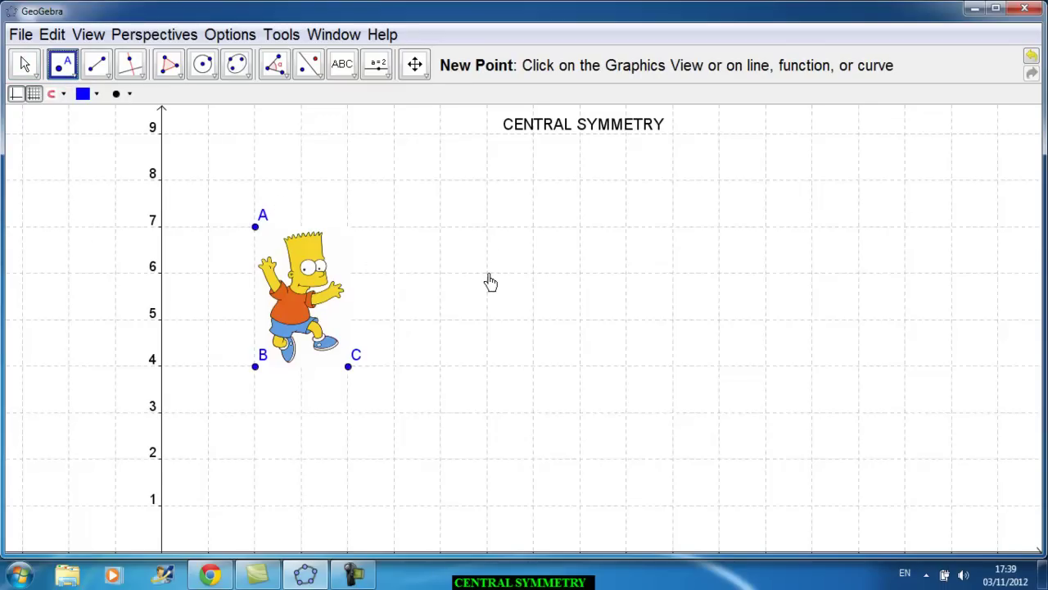
Add point D at (7, 4) and retype its name as 'CENTRE OF STYMMETRY'
{"action": "left_click", "coordinate": [486, 367]}
{"action": "right_click", "coordinate": [487, 368]}
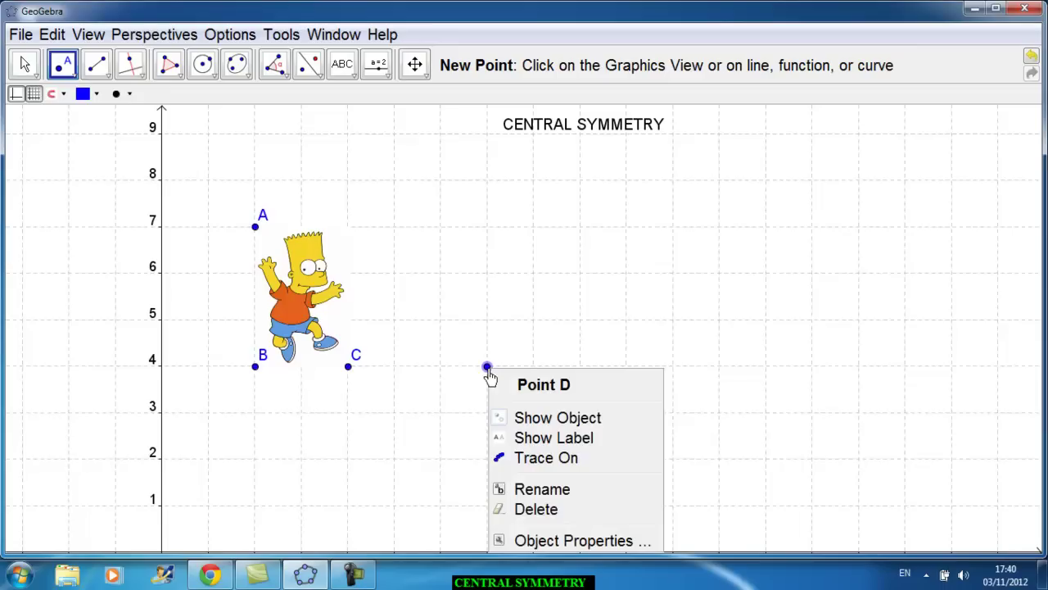
{"action": "left_click", "coordinate": [528, 496]}
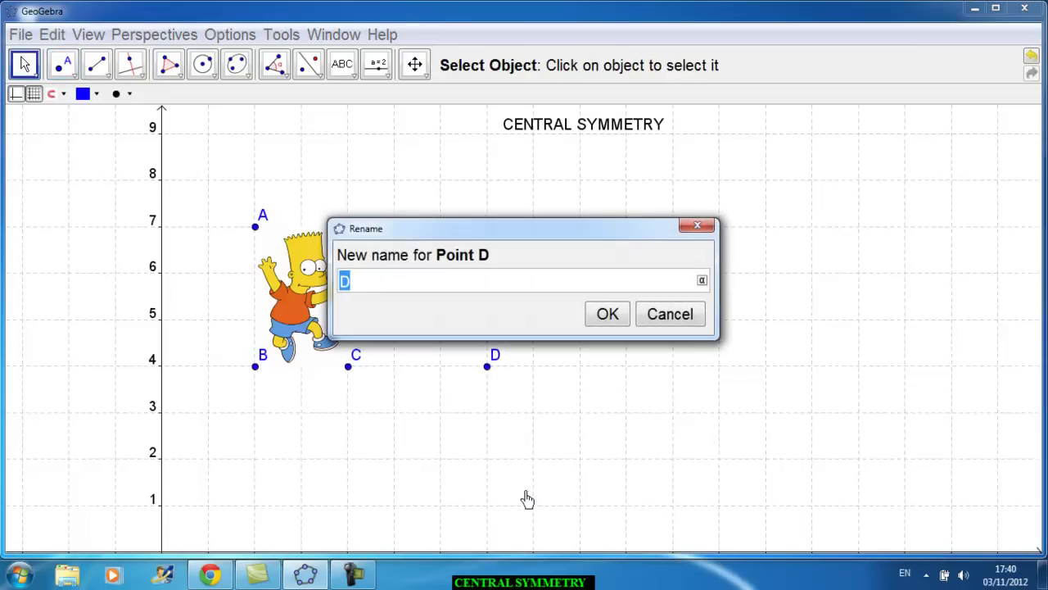
{"action": "key", "text": "BackSpace"}
{"action": "type", "text": "CENTRE"}
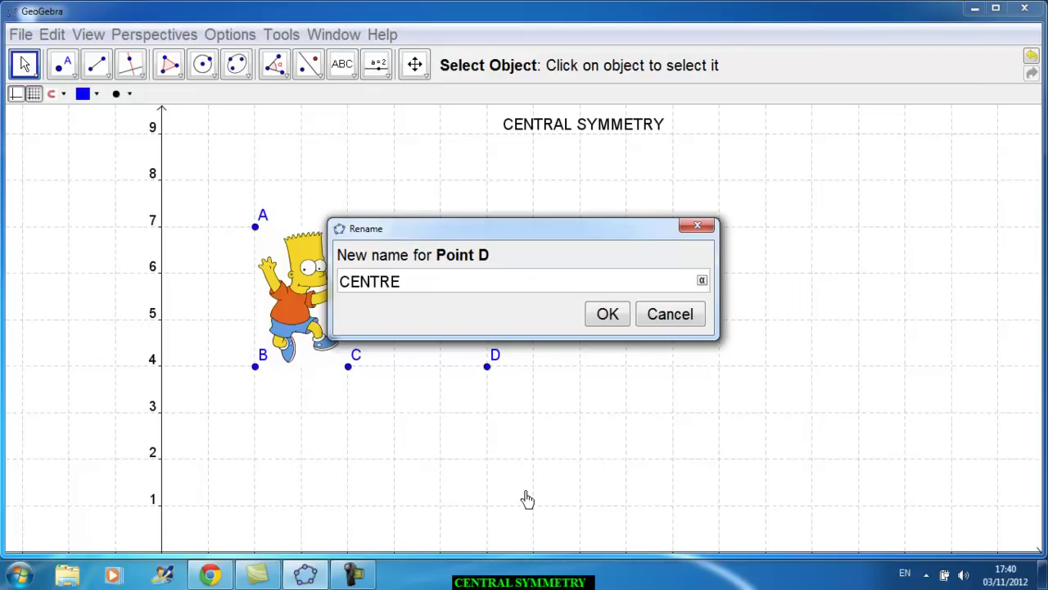
{"action": "type", "text": " OF STYMMETRY"}
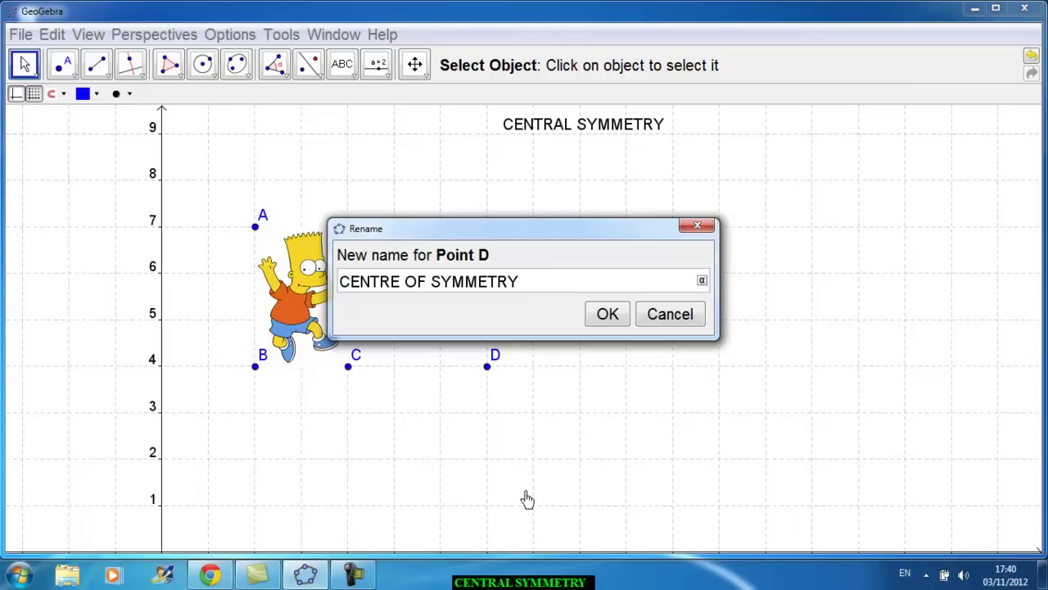
Confirm the CENTRE name, then set Options > Labelling to New Points Only
{"action": "left_click", "coordinate": [616, 317]}
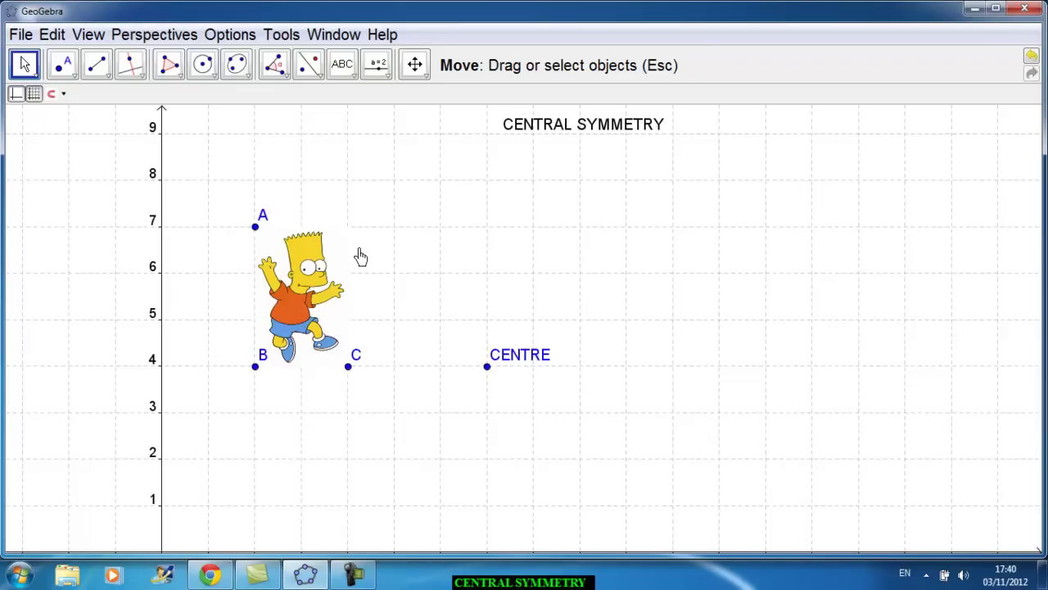
{"action": "left_click", "coordinate": [239, 38]}
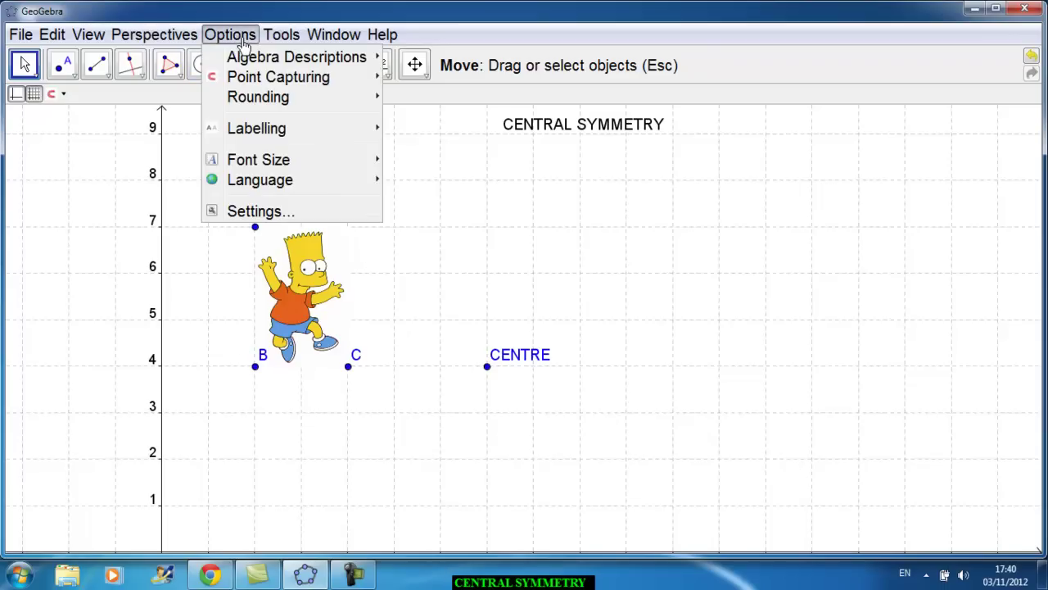
{"action": "mouse_move", "coordinate": [275, 134]}
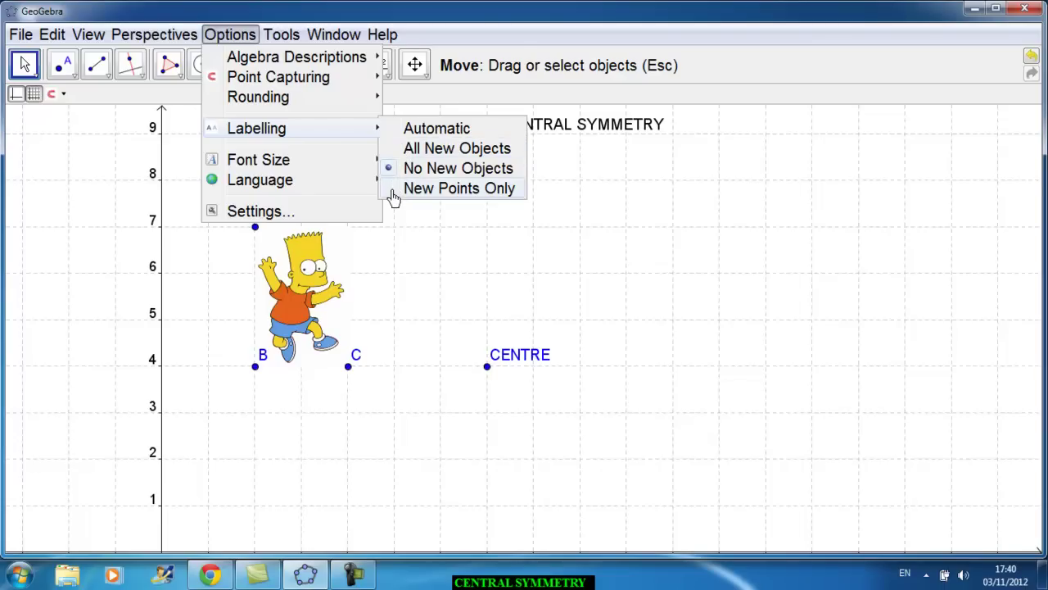
{"action": "left_click", "coordinate": [458, 188]}
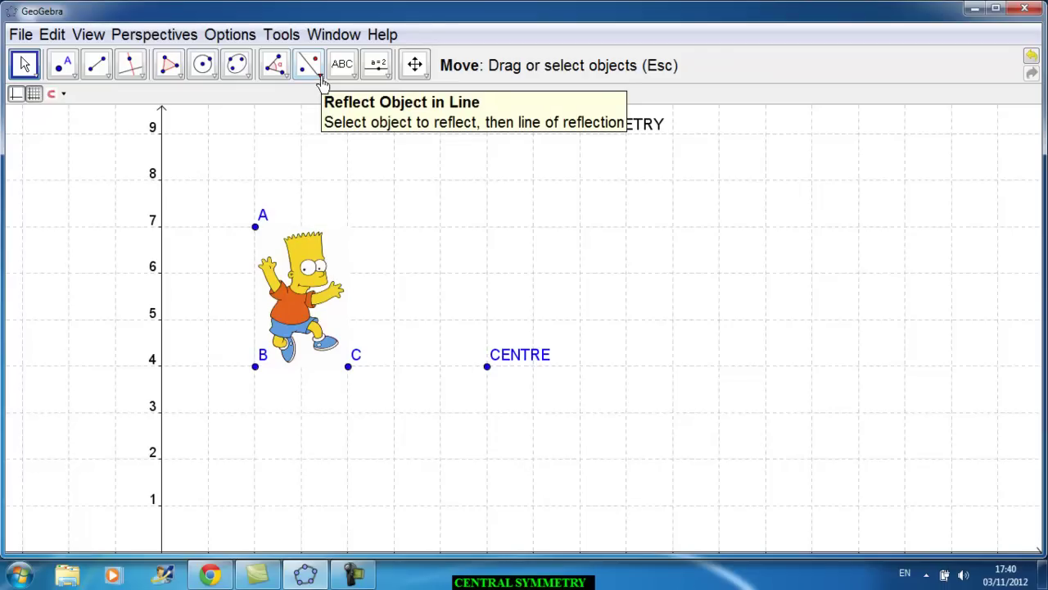
Use Reflect Object in Point on A about CENTRE, creating A' at (12, 1)
{"action": "left_click", "coordinate": [281, 34]}
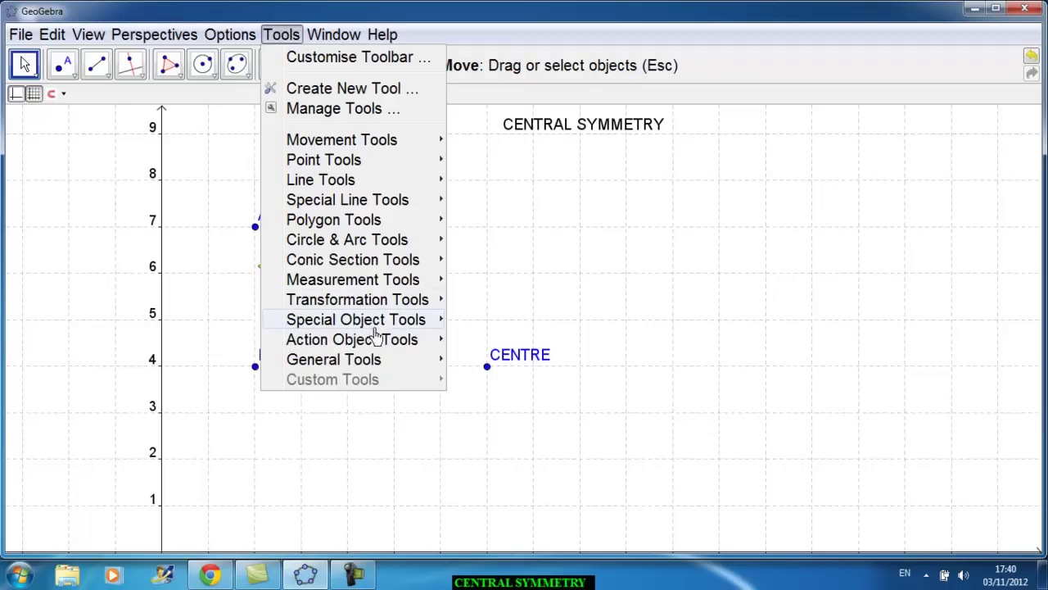
{"action": "mouse_move", "coordinate": [382, 309]}
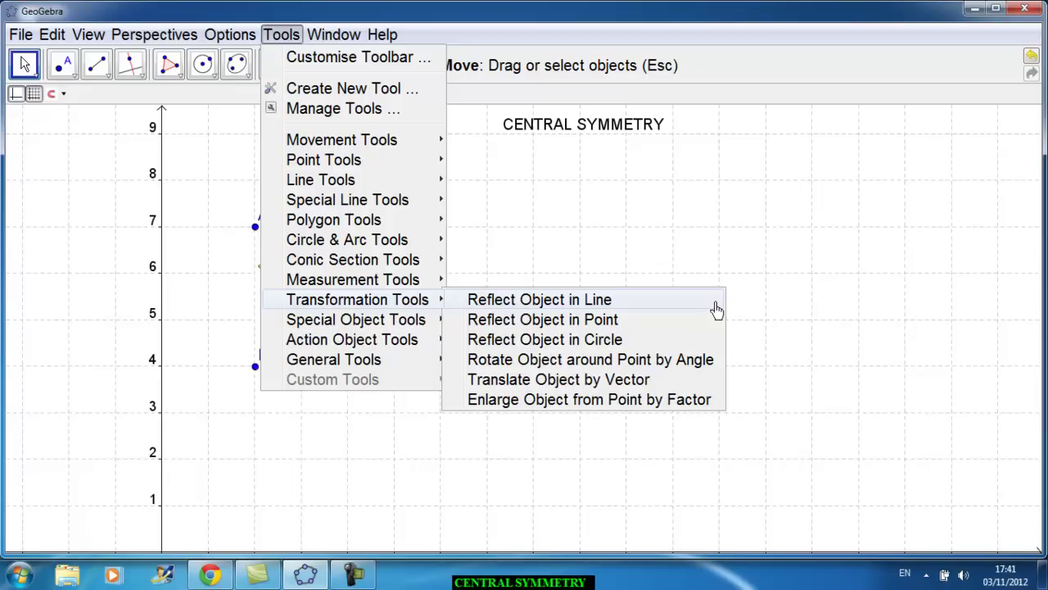
{"action": "left_click", "coordinate": [564, 328]}
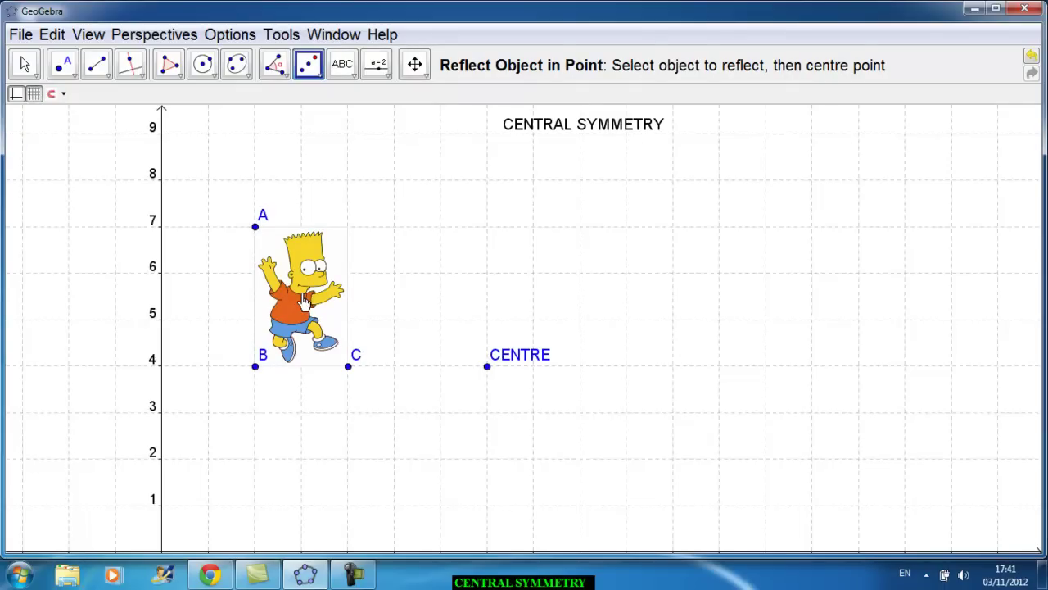
{"action": "left_click", "coordinate": [255, 229]}
{"action": "left_click", "coordinate": [487, 368]}
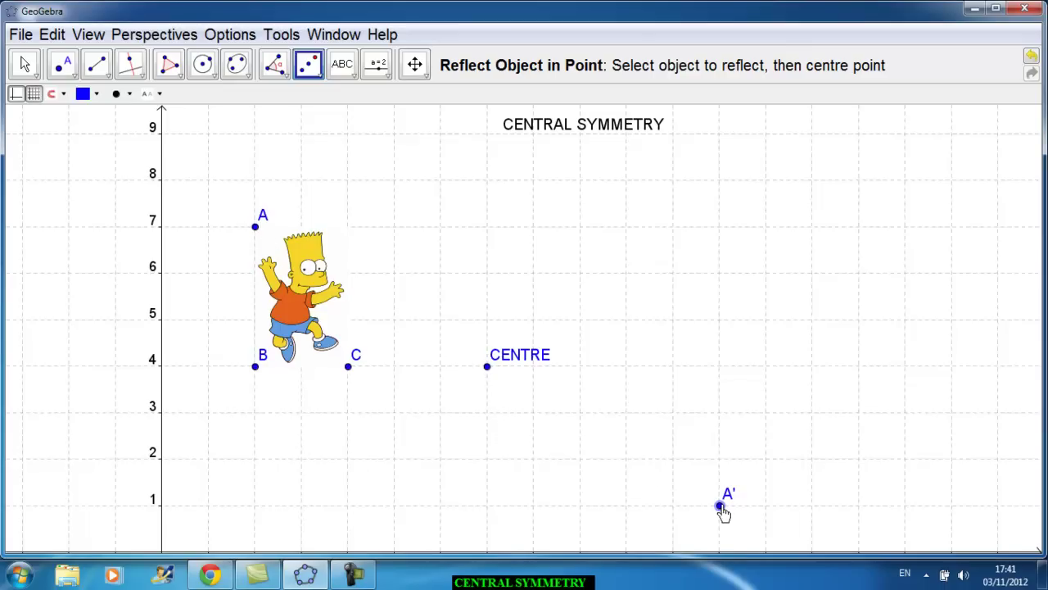
Choose the Ray through Two Points tool with a dotted line style and red colour
{"action": "left_click", "coordinate": [110, 80]}
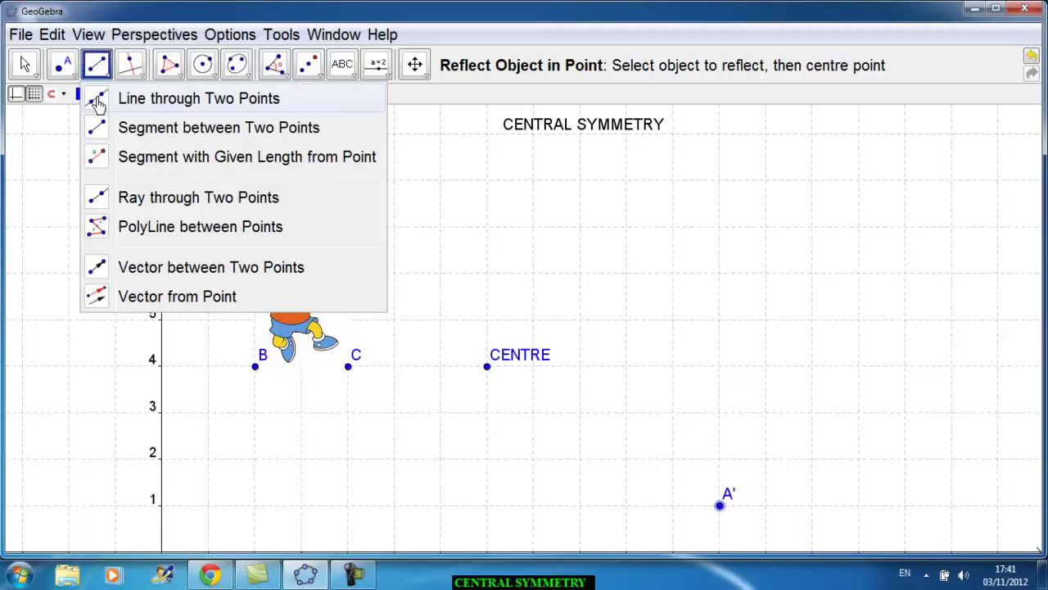
{"action": "left_click", "coordinate": [97, 200]}
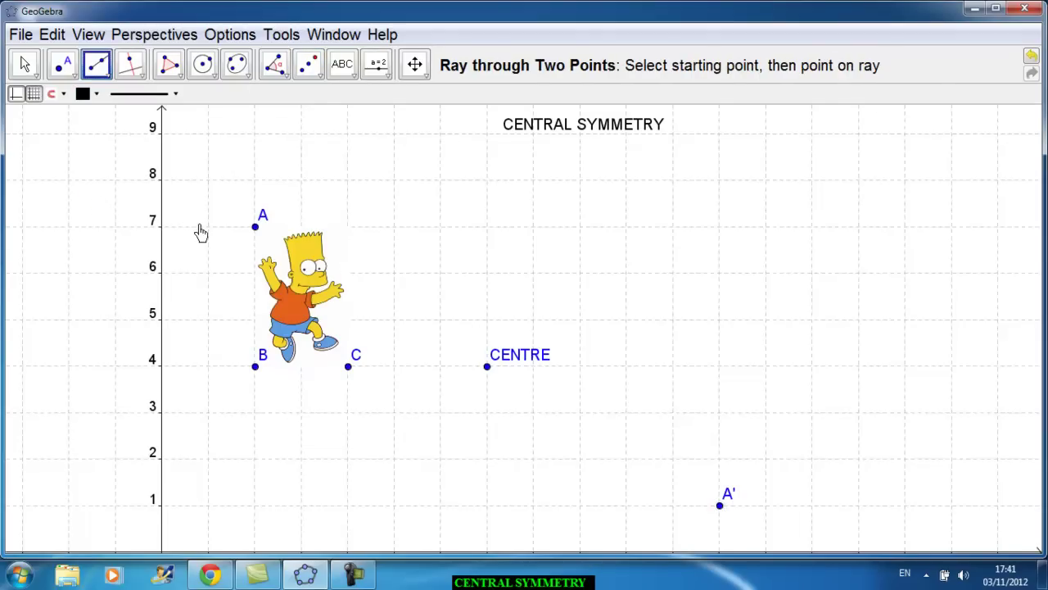
{"action": "left_click", "coordinate": [176, 95]}
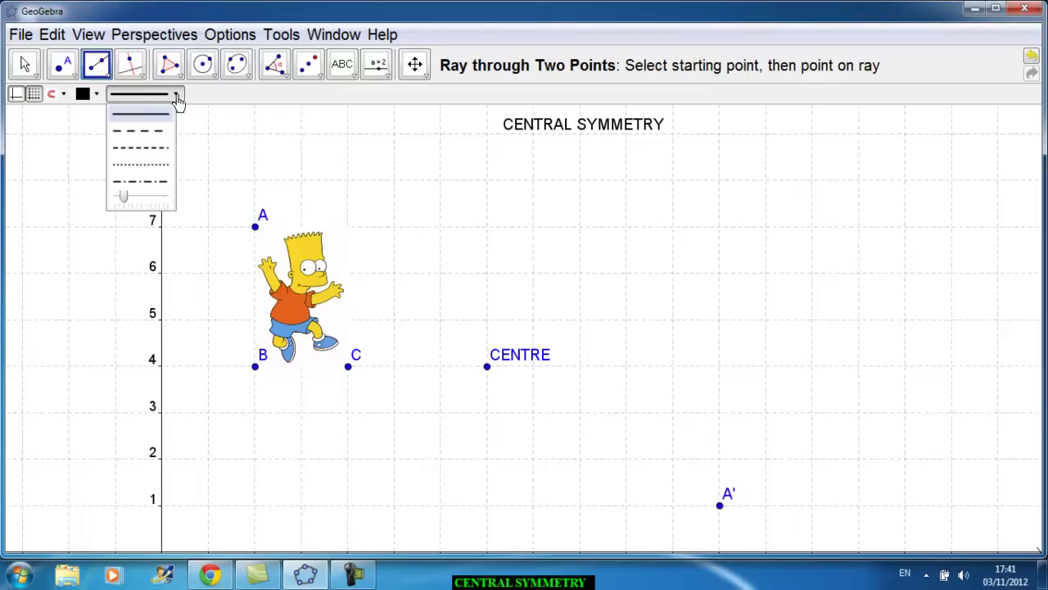
{"action": "left_click", "coordinate": [158, 168]}
{"action": "left_click", "coordinate": [158, 167]}
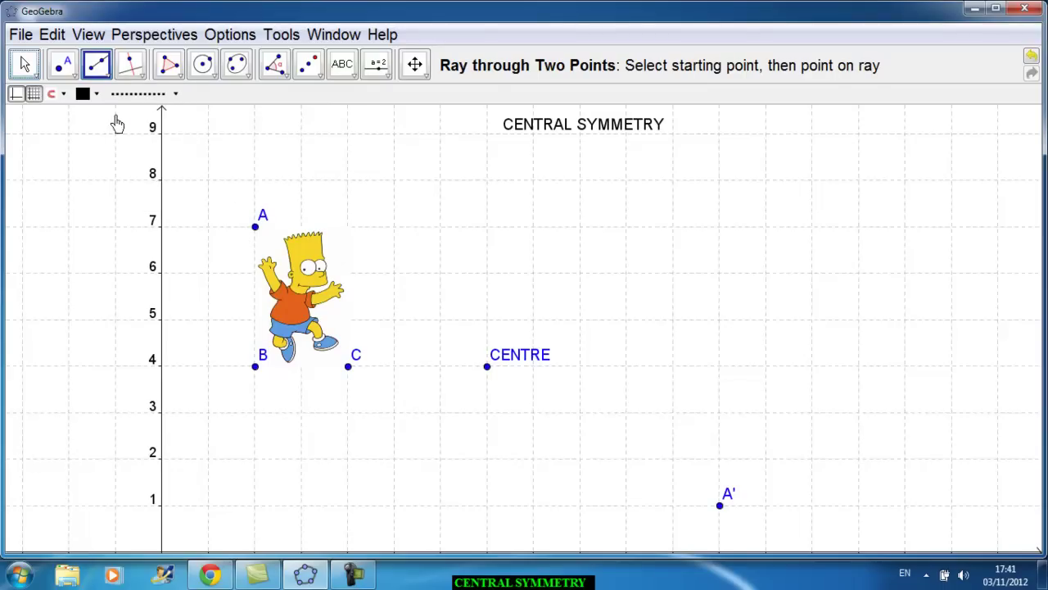
{"action": "left_click", "coordinate": [98, 95]}
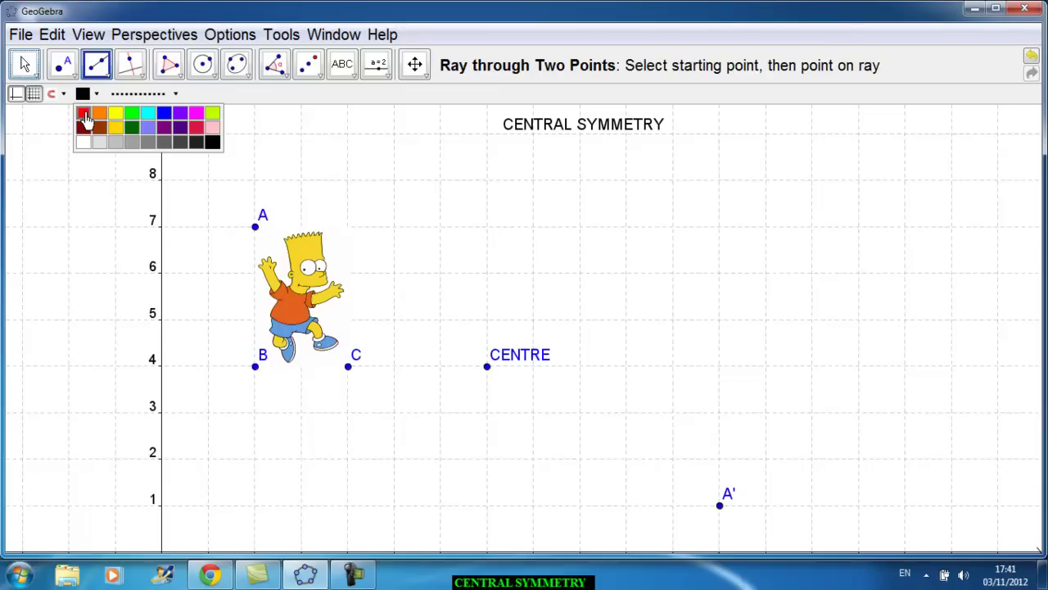
{"action": "left_click", "coordinate": [83, 113]}
Draw rays from A through CENTRE and from B through CENTRE
{"action": "left_click", "coordinate": [255, 226]}
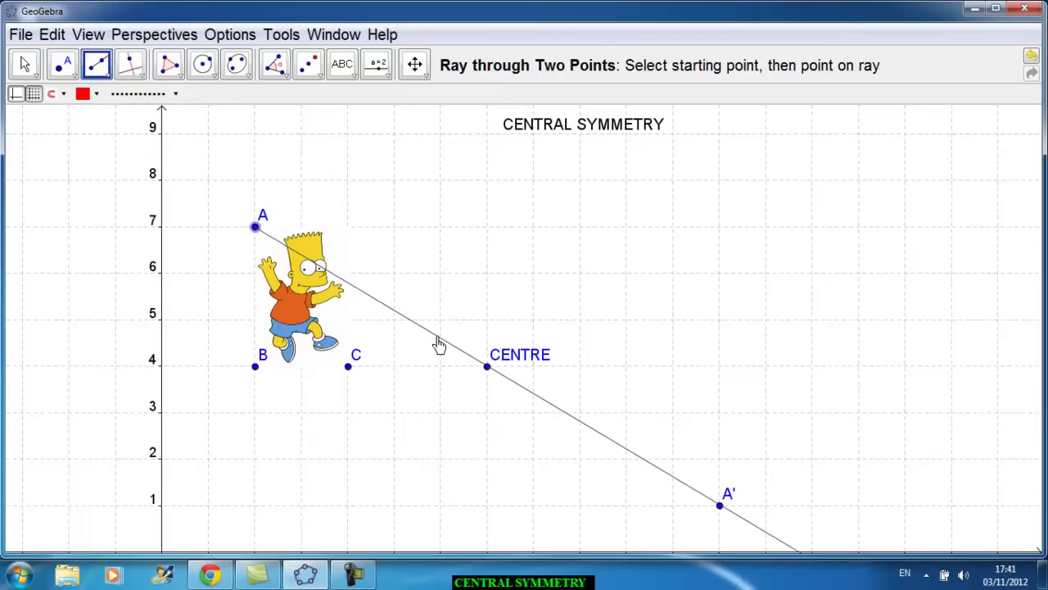
{"action": "left_click", "coordinate": [487, 366]}
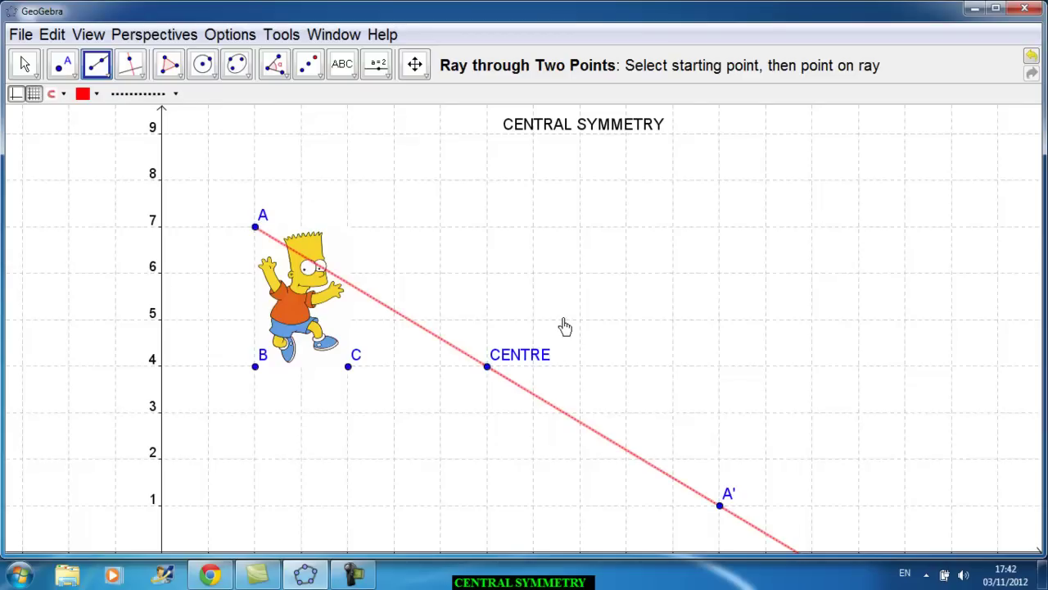
{"action": "key", "text": "Escape"}
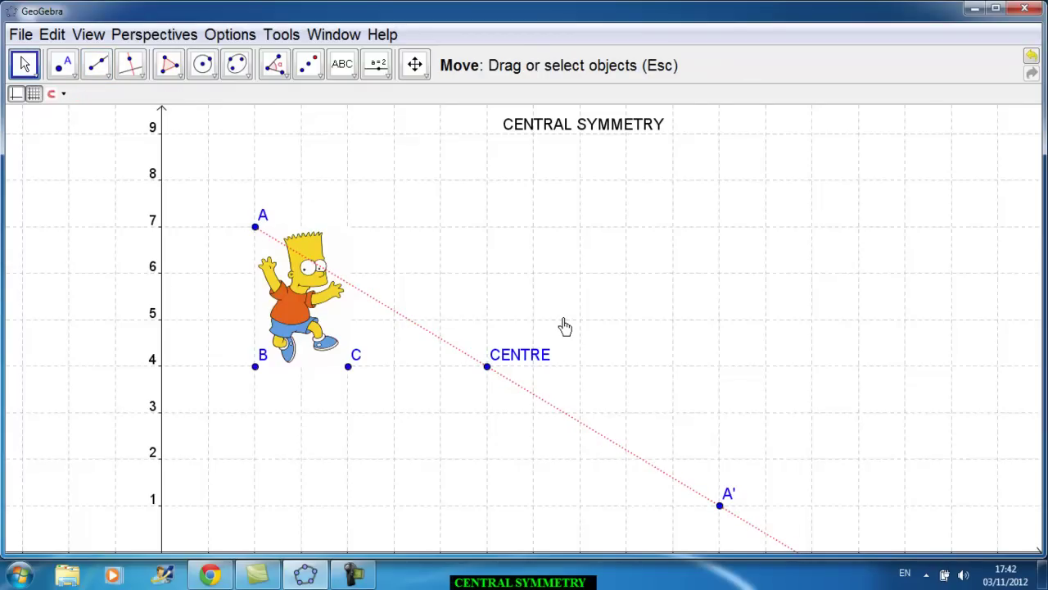
{"action": "left_click", "coordinate": [97, 66]}
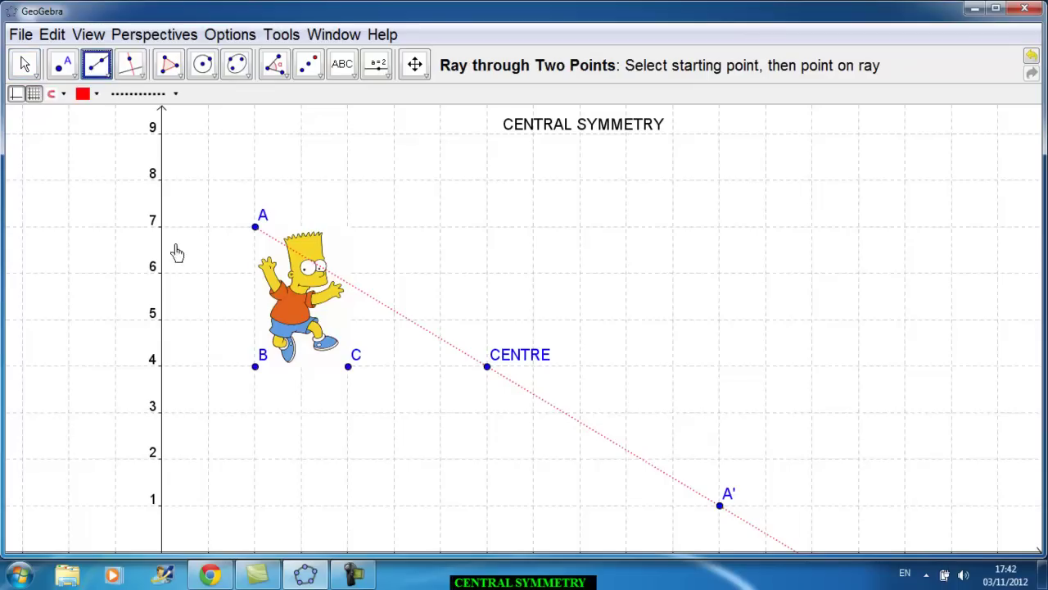
{"action": "left_click", "coordinate": [255, 367]}
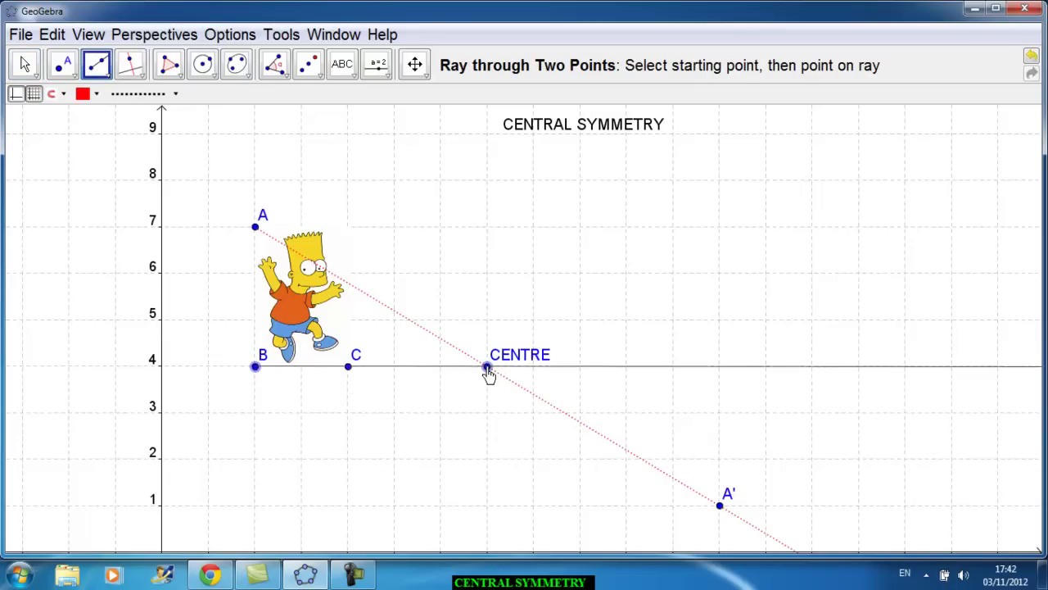
{"action": "left_click", "coordinate": [488, 368]}
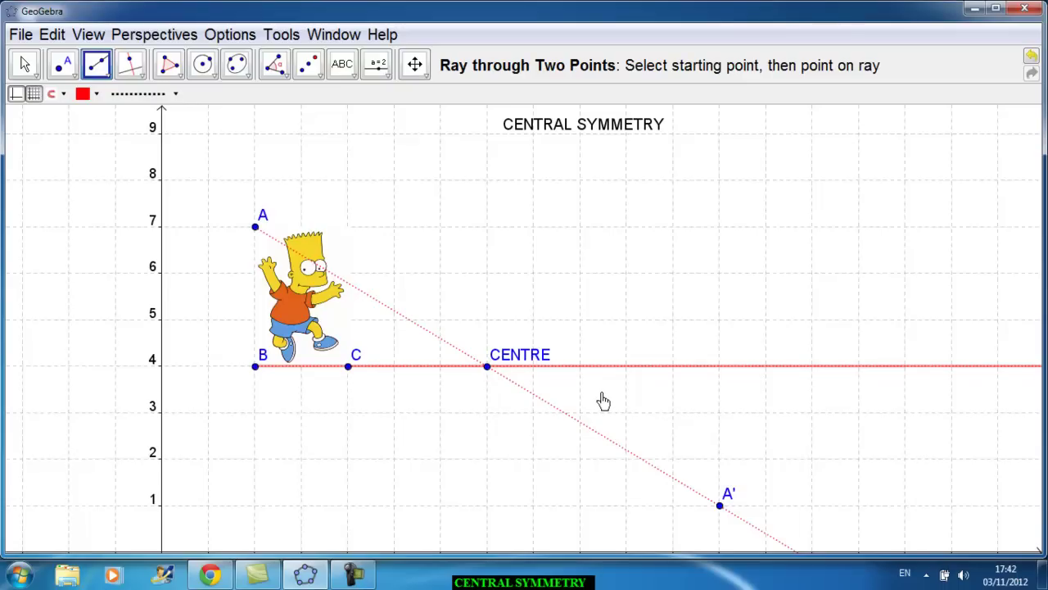
{"action": "key", "text": "Escape"}
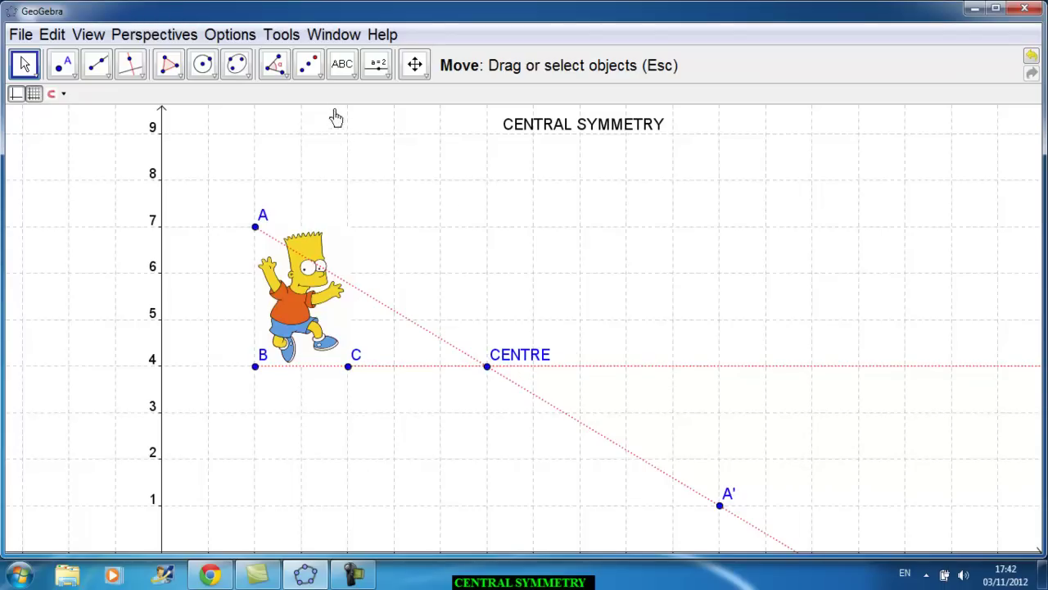
Reflect B and C through CENTRE, giving B' at (12, 4) and C' at (10, 4), then select the Bart image
{"action": "left_click", "coordinate": [319, 82]}
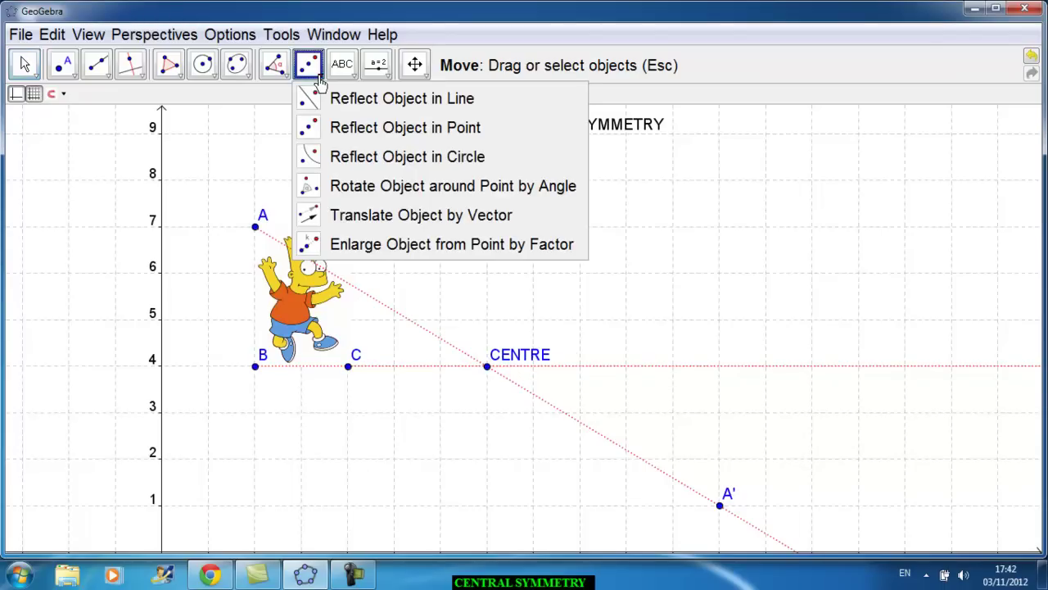
{"action": "left_click", "coordinate": [308, 129]}
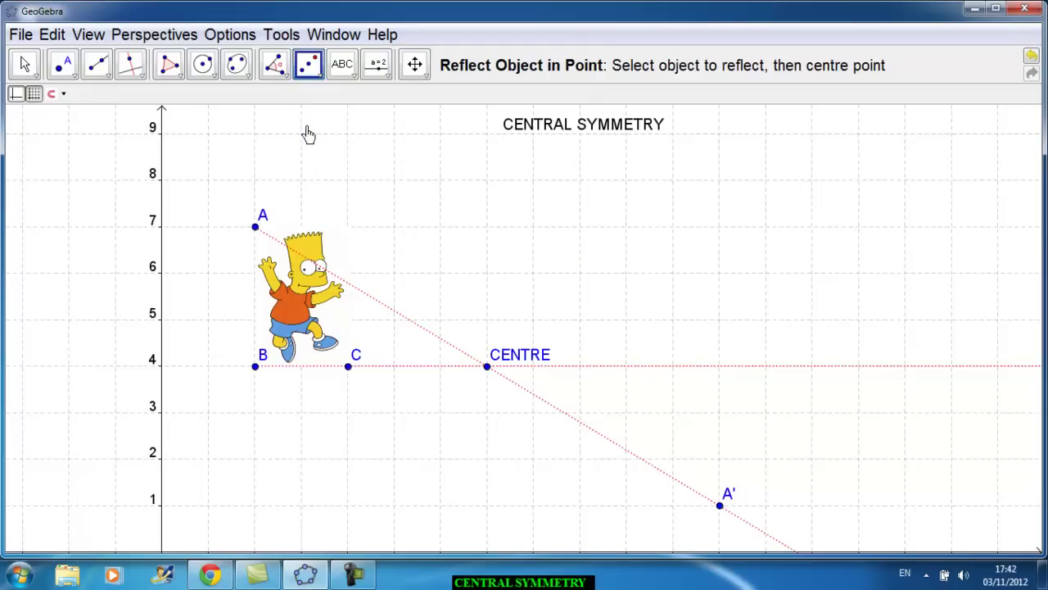
{"action": "left_click", "coordinate": [256, 370]}
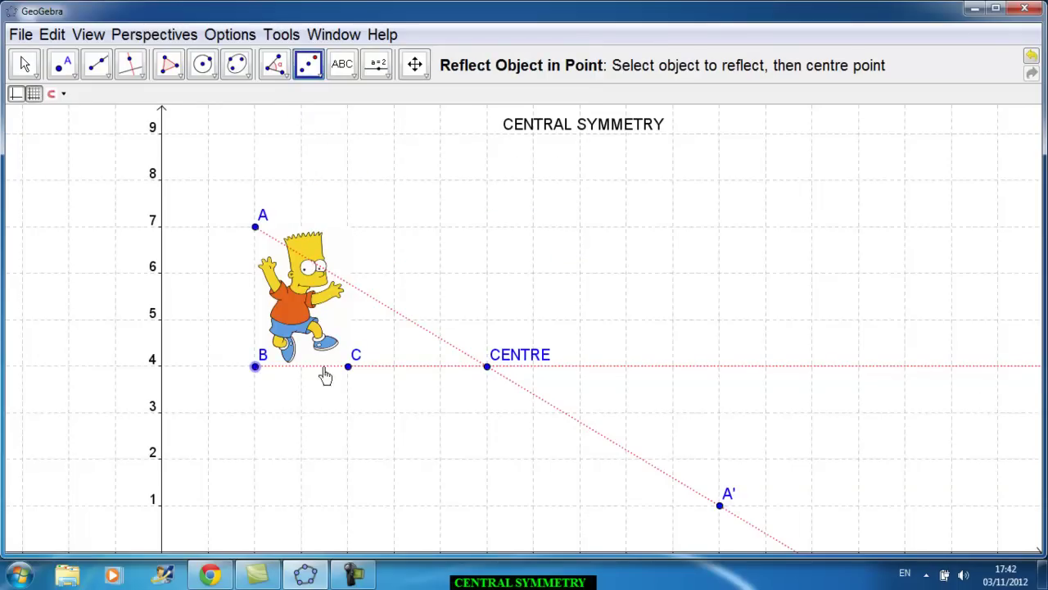
{"action": "left_click", "coordinate": [488, 368]}
{"action": "left_click", "coordinate": [349, 369]}
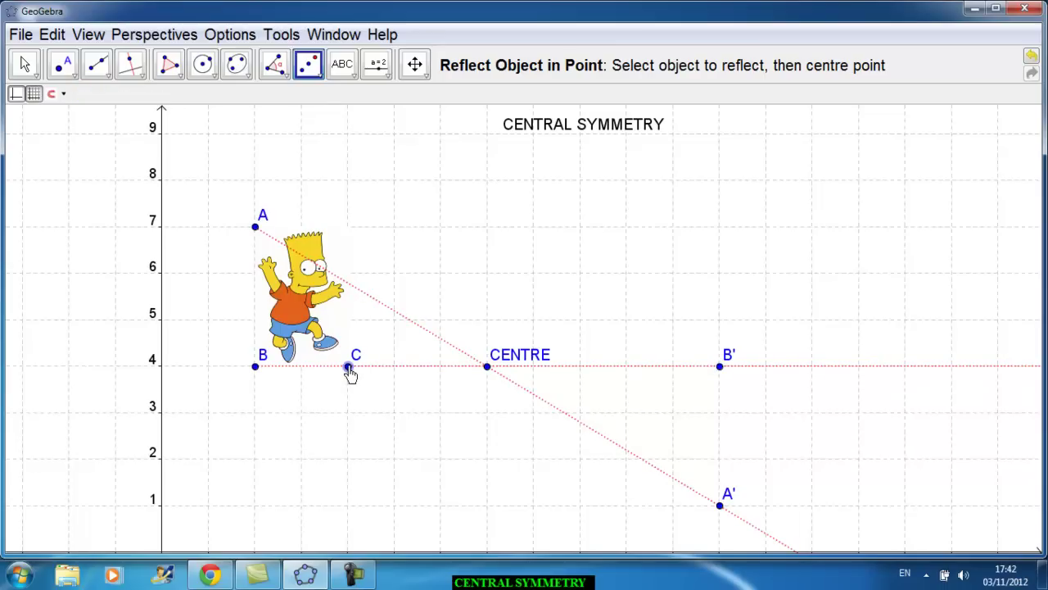
{"action": "left_click", "coordinate": [488, 368]}
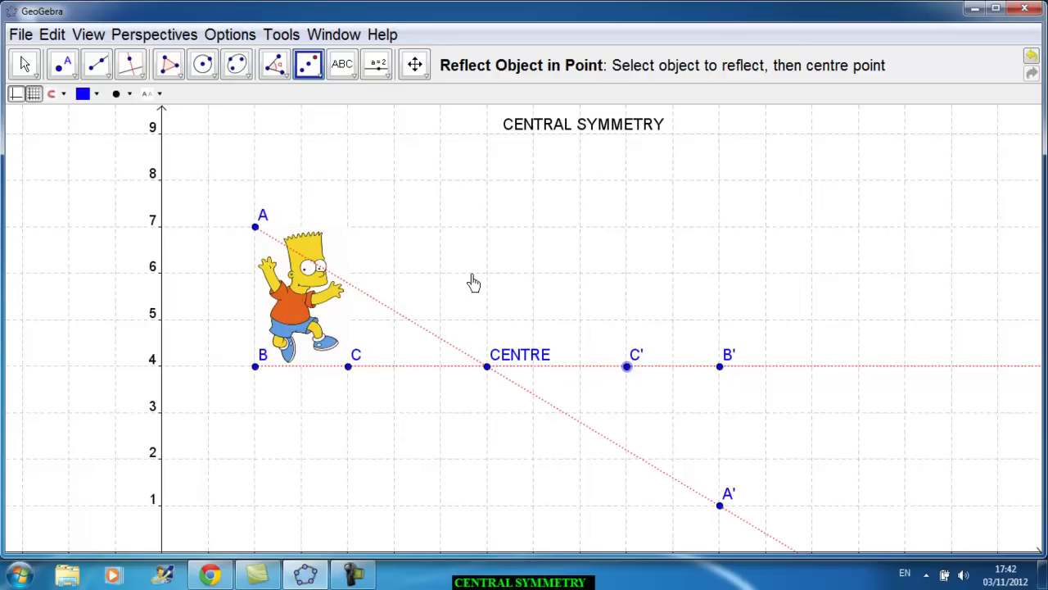
{"action": "left_click", "coordinate": [295, 297]}
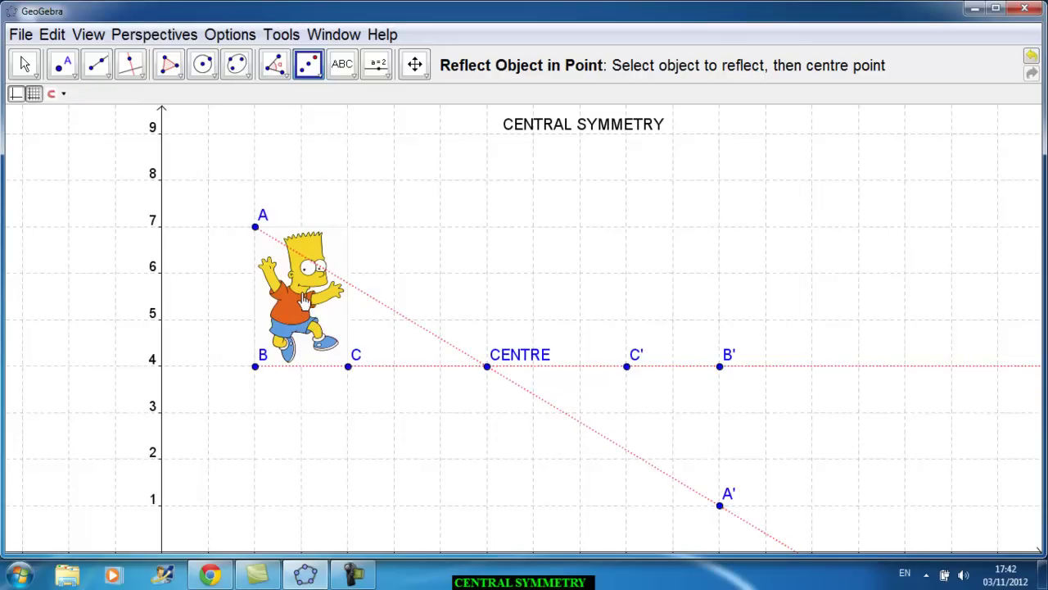
Reflect the Bart image through CENTRE into an upside-down copy, then return to the Move tool
{"action": "left_click", "coordinate": [486, 369]}
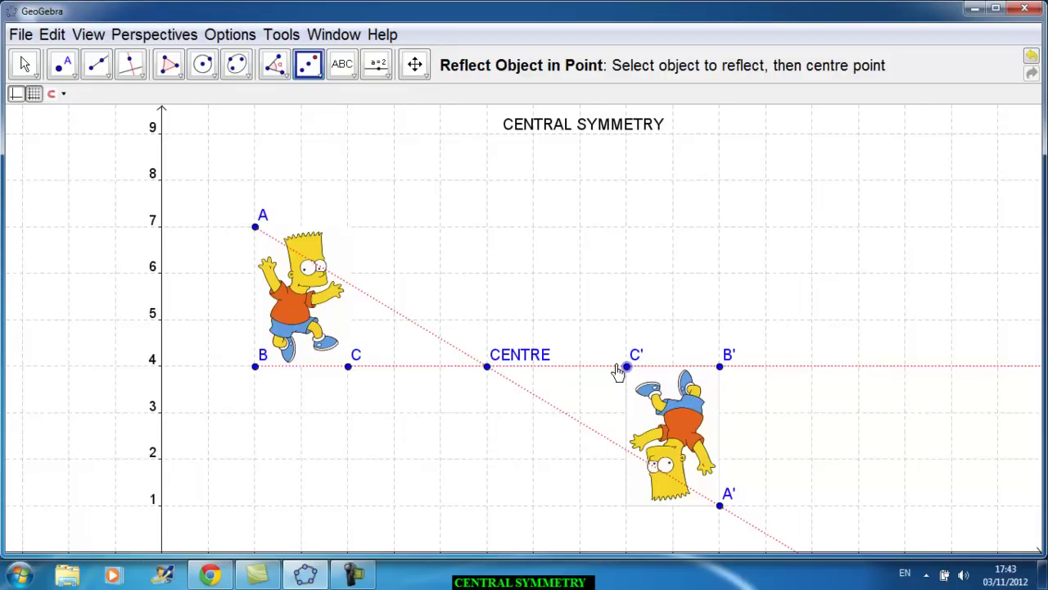
{"action": "key", "text": "Escape"}
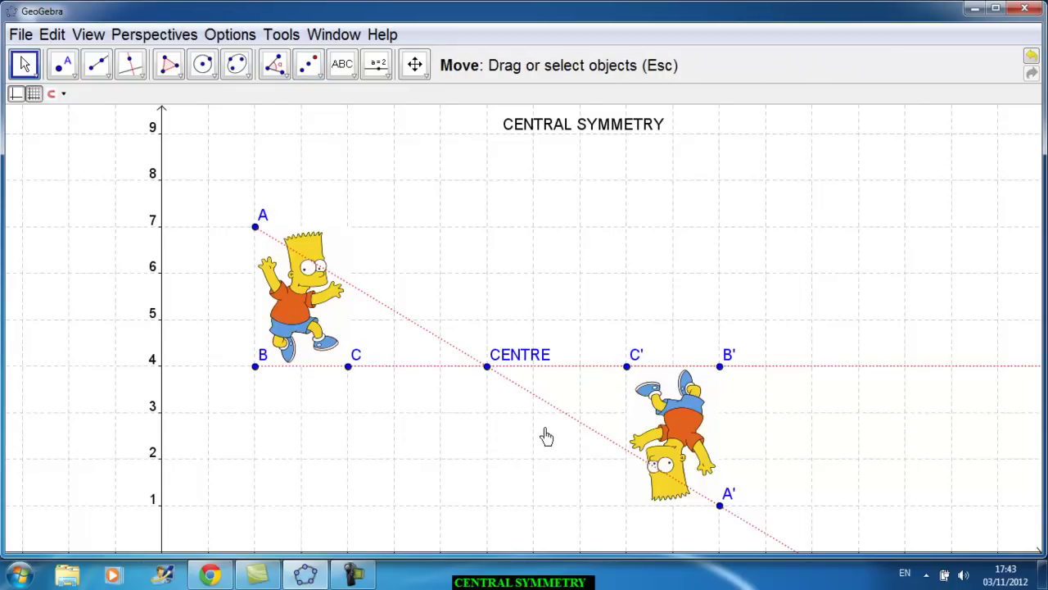
Zoom out and turn off the axes and the grid, leaving a blank background
{"action": "scroll", "coordinate": [547, 437], "scroll_direction": "down", "scroll_amount": 5}
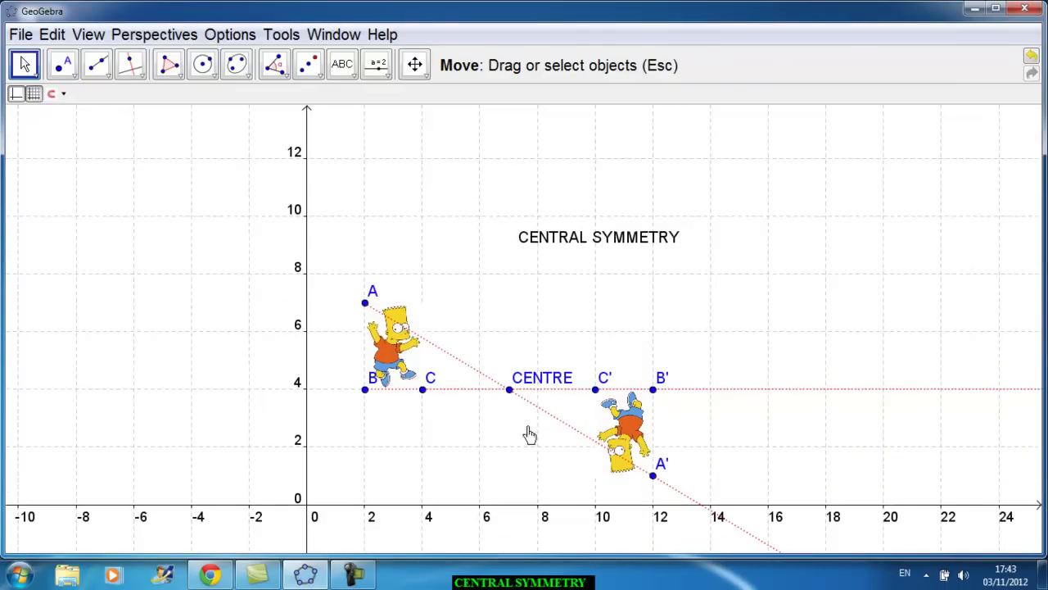
{"action": "left_click", "coordinate": [18, 94]}
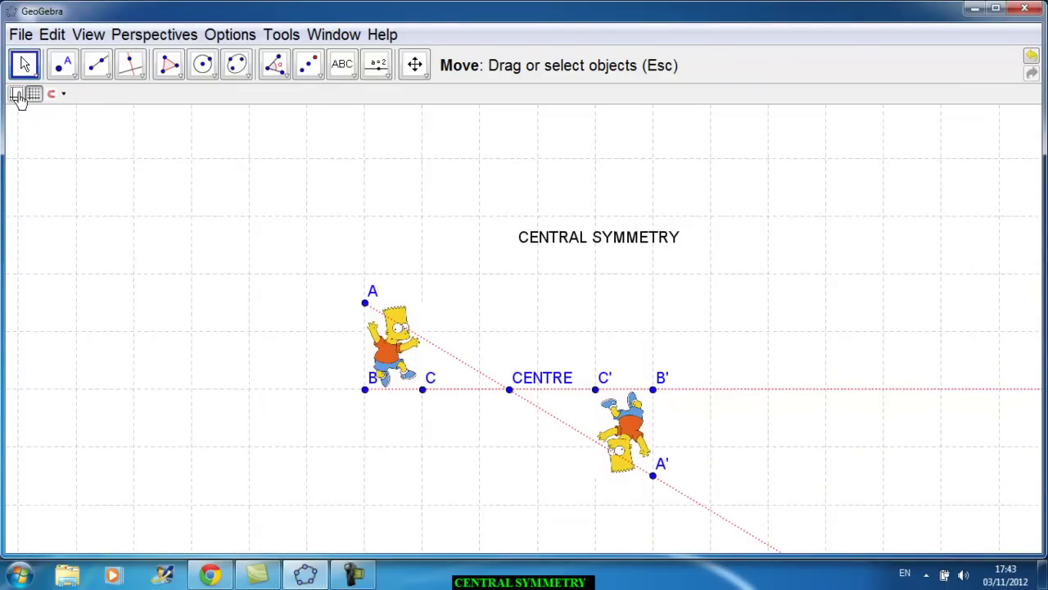
{"action": "left_click", "coordinate": [33, 95]}
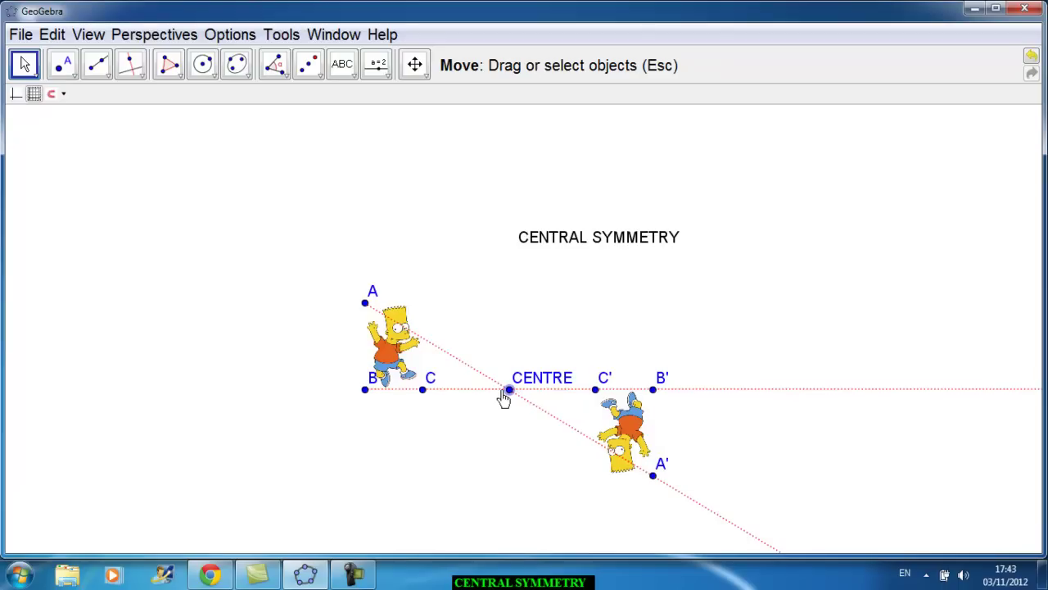
Drag CENTRE down, zoom in, then drag it left and slightly up so the rays cross diagonally
{"action": "left_click_drag", "start_coordinate": [512, 397], "coordinate": [510, 366]}
{"action": "scroll", "coordinate": [508, 363], "scroll_direction": "up", "scroll_amount": 6}
{"action": "scroll", "coordinate": [508, 362], "scroll_direction": "up", "scroll_amount": 1}
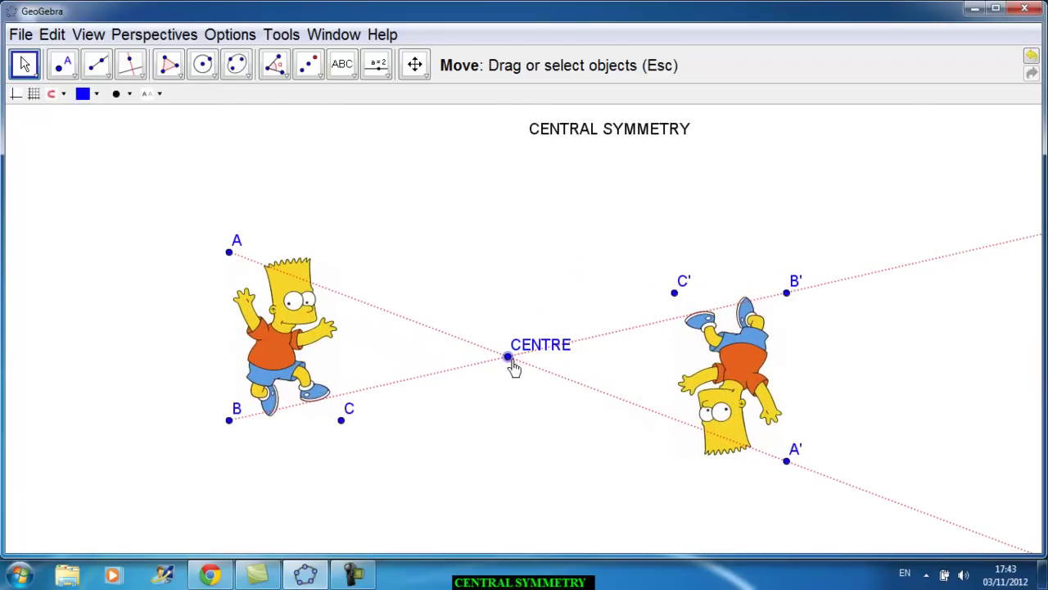
{"action": "left_click_drag", "start_coordinate": [508, 362], "coordinate": [420, 339]}
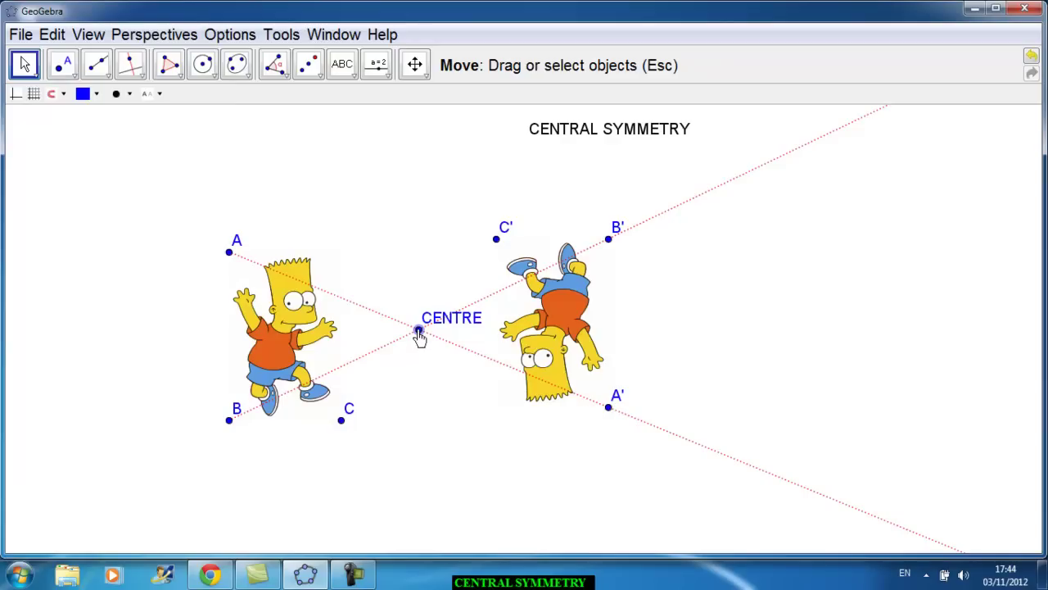
Shift CENTRE down-right, then drag point A down-right and back up, tilting Bart and its mirrored copy
{"action": "left_click_drag", "start_coordinate": [419, 336], "coordinate": [464, 383]}
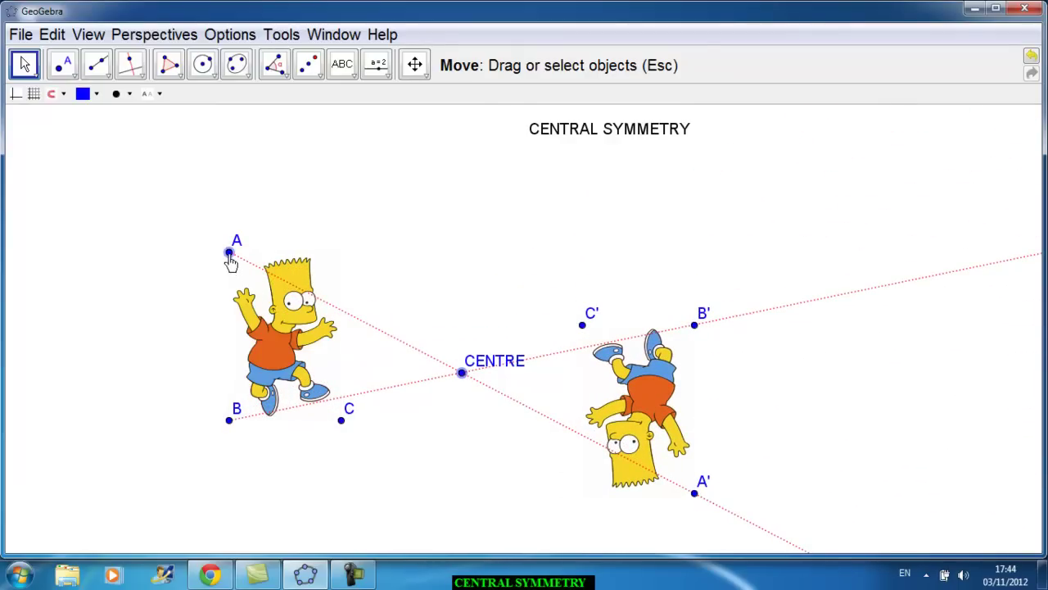
{"action": "left_click_drag", "start_coordinate": [230, 253], "coordinate": [281, 277]}
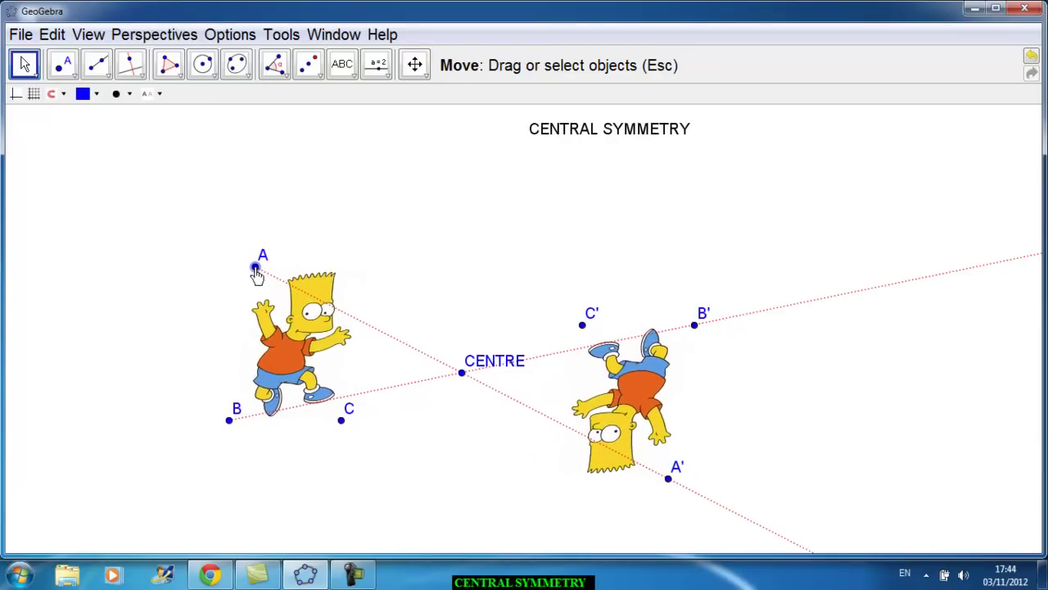
{"action": "left_click_drag", "start_coordinate": [257, 276], "coordinate": [236, 267]}
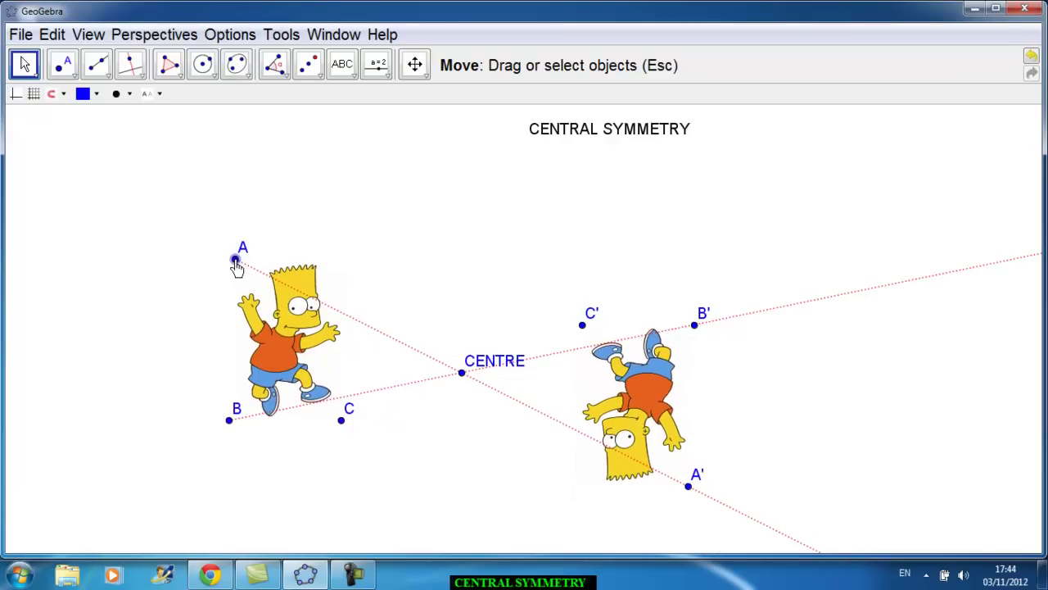